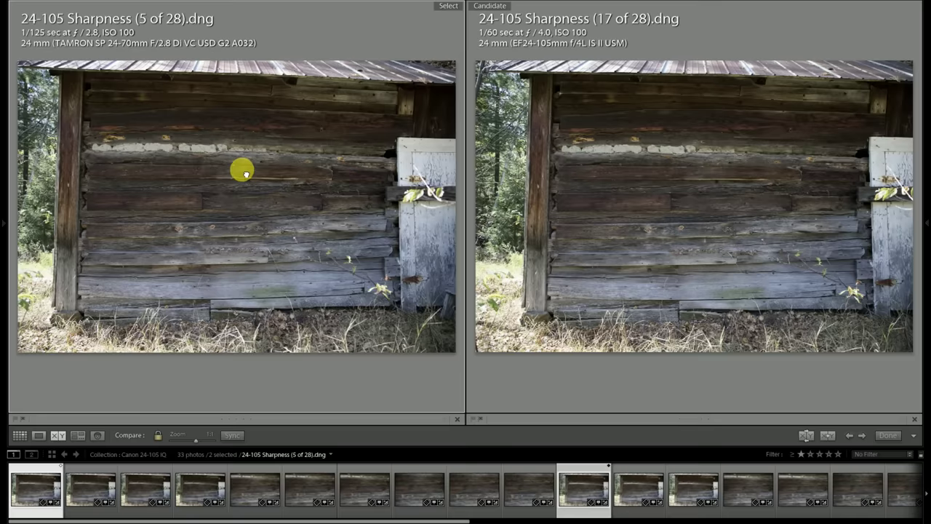
Compare both lenses' sharpness at 1:1 on the log wall's centre and pale chinking, then return to the full-frame view
{"action": "left_click", "coordinate": [243, 171]}
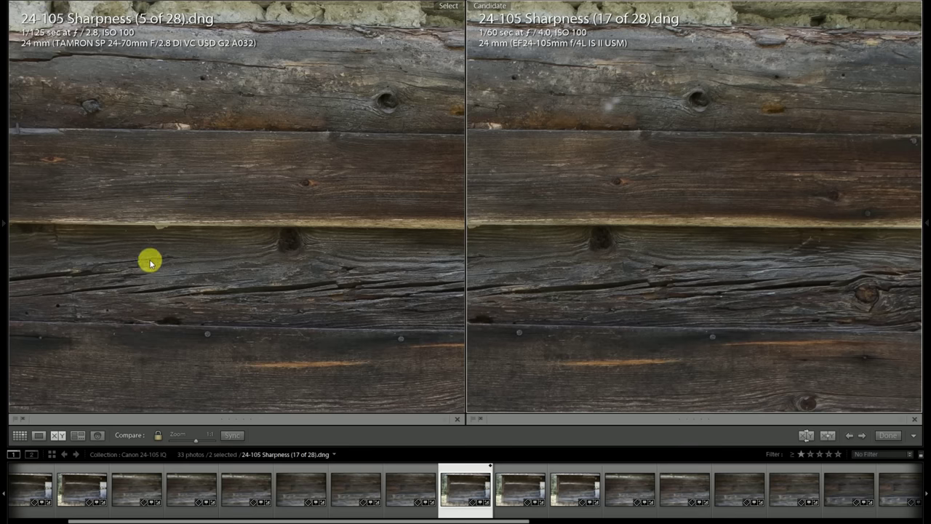
{"action": "left_click_drag", "start_coordinate": [133, 266], "coordinate": [199, 272]}
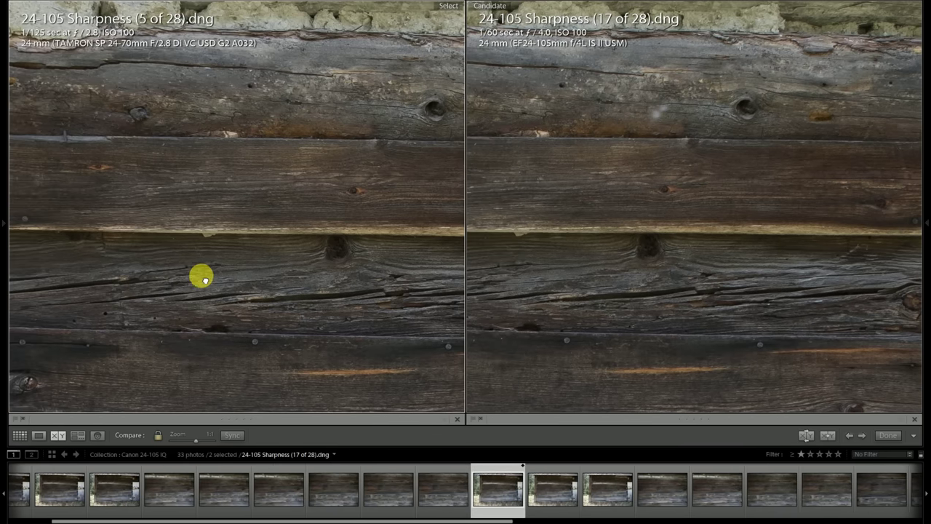
{"action": "left_click_drag", "start_coordinate": [259, 146], "coordinate": [353, 267]}
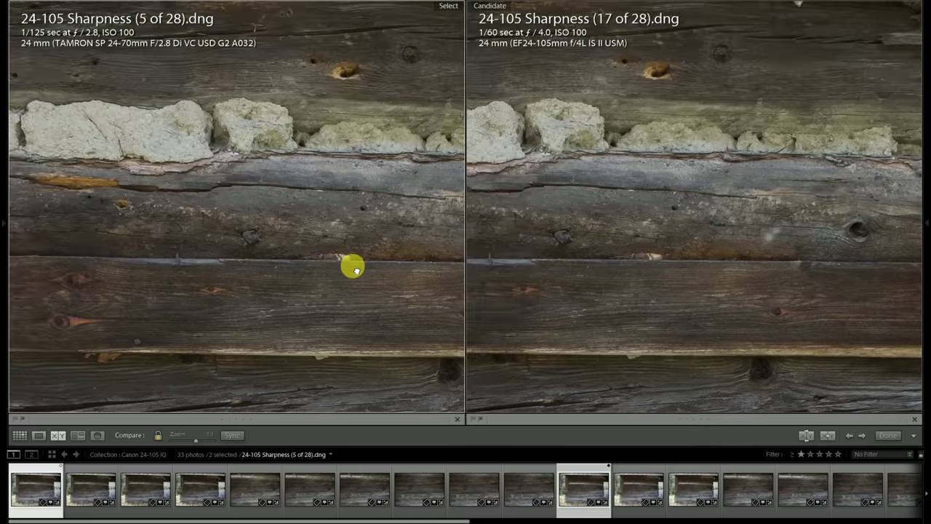
{"action": "left_click_drag", "start_coordinate": [95, 235], "coordinate": [377, 349]}
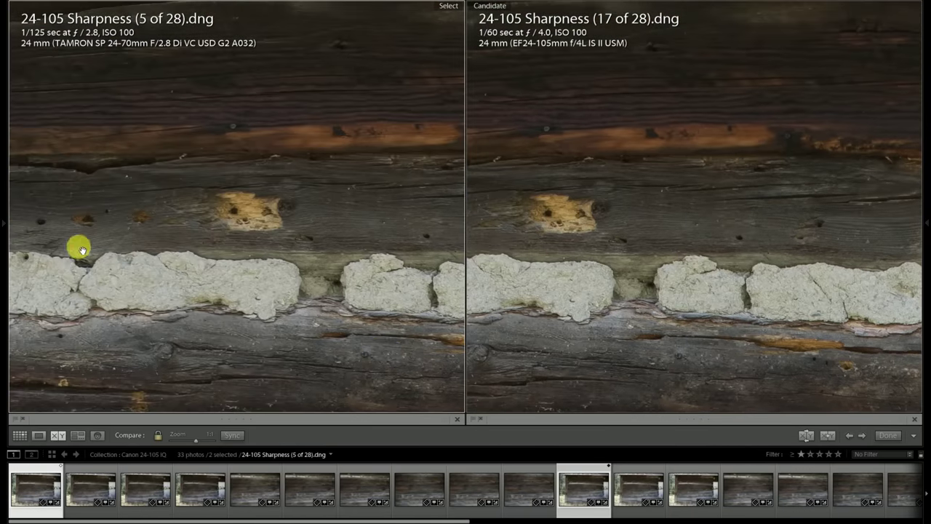
{"action": "left_click_drag", "start_coordinate": [80, 247], "coordinate": [139, 270]}
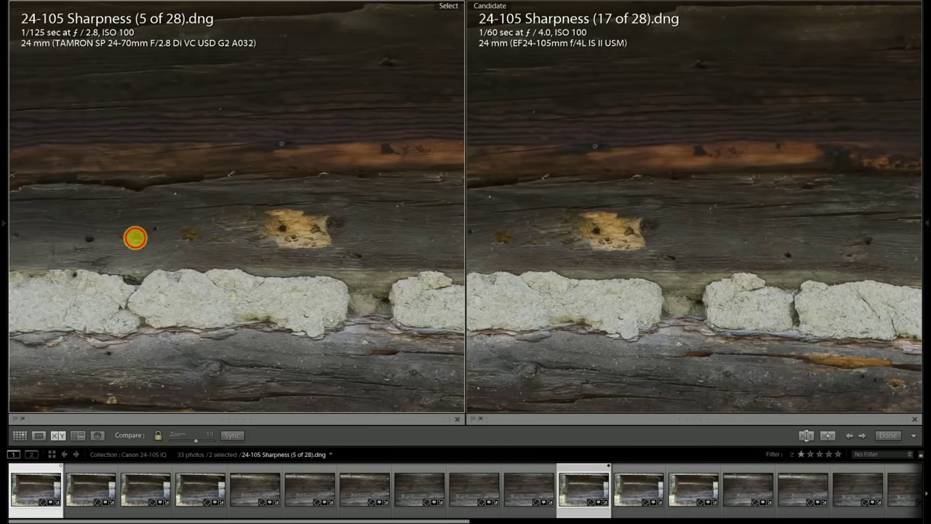
{"action": "left_click_drag", "start_coordinate": [131, 233], "coordinate": [260, 328]}
{"action": "left_click_drag", "start_coordinate": [95, 232], "coordinate": [336, 327]}
{"action": "key", "text": "ctrl+minus"}
{"action": "key", "text": "ctrl+minus"}
{"action": "key", "text": "ctrl+minus"}
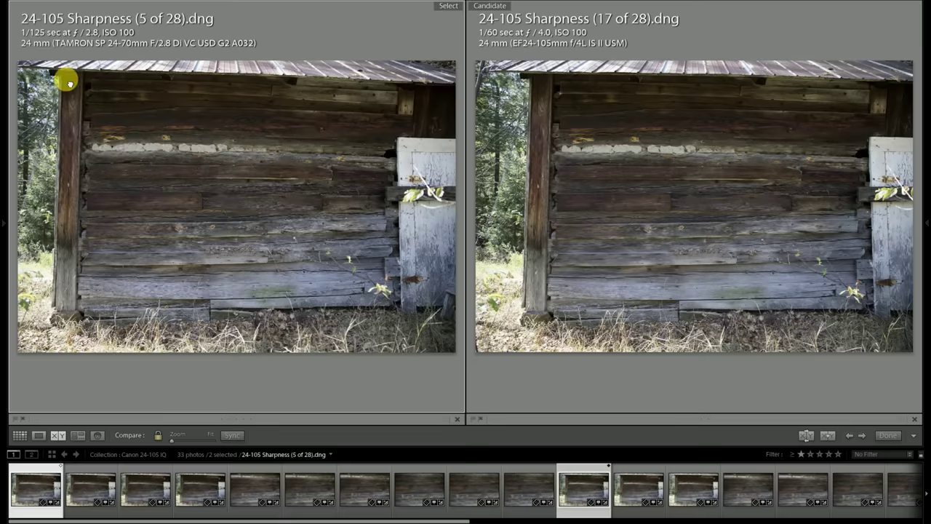
Compare the photos' upper-left corner and the roof edge towards the middle at 1:1, then return to the full-frame view
{"action": "left_click", "coordinate": [68, 83]}
{"action": "left_click_drag", "start_coordinate": [66, 85], "coordinate": [207, 164]}
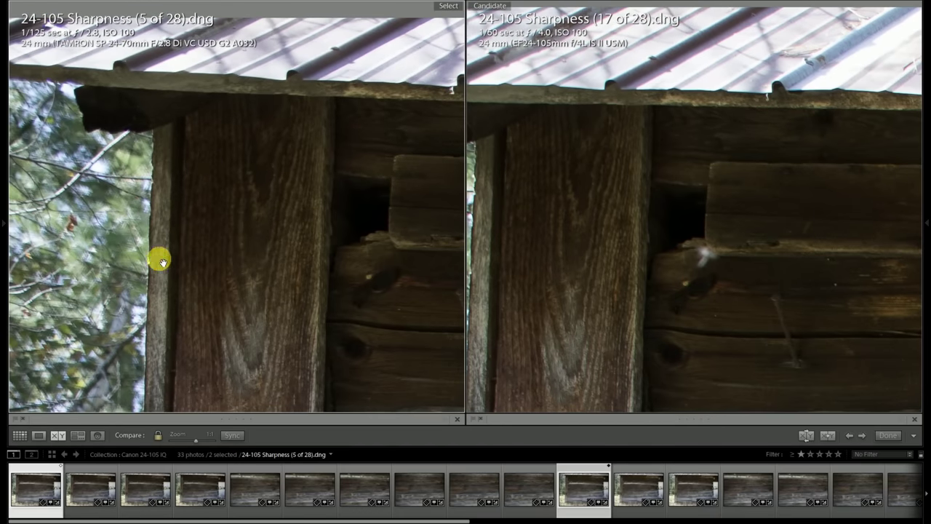
{"action": "left_click_drag", "start_coordinate": [192, 262], "coordinate": [193, 329]}
{"action": "left_click_drag", "start_coordinate": [297, 250], "coordinate": [131, 242]}
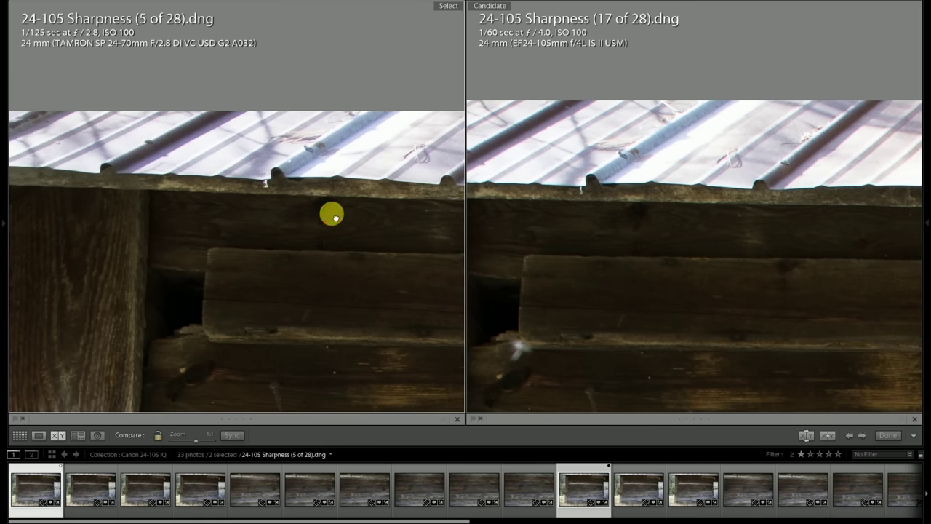
{"action": "left_click_drag", "start_coordinate": [328, 215], "coordinate": [224, 214]}
{"action": "left_click_drag", "start_coordinate": [407, 191], "coordinate": [258, 194]}
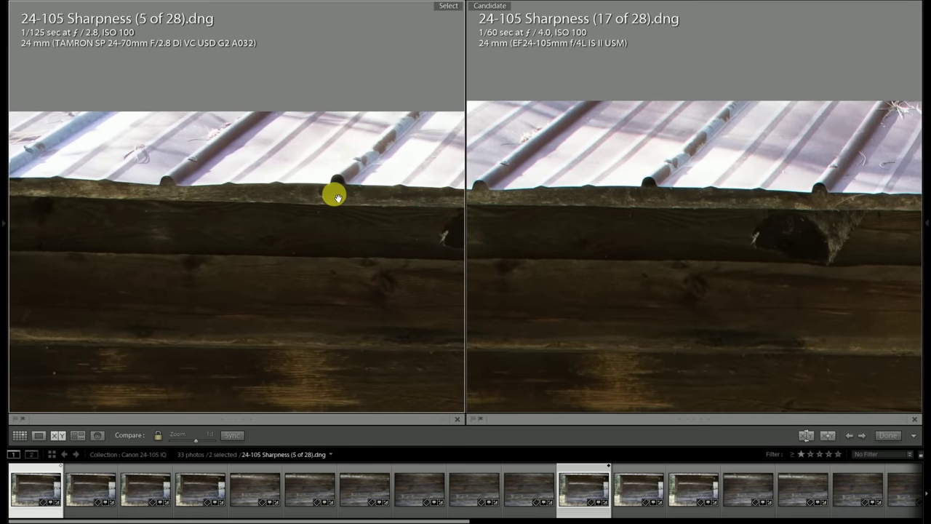
{"action": "left_click_drag", "start_coordinate": [210, 212], "coordinate": [160, 210]}
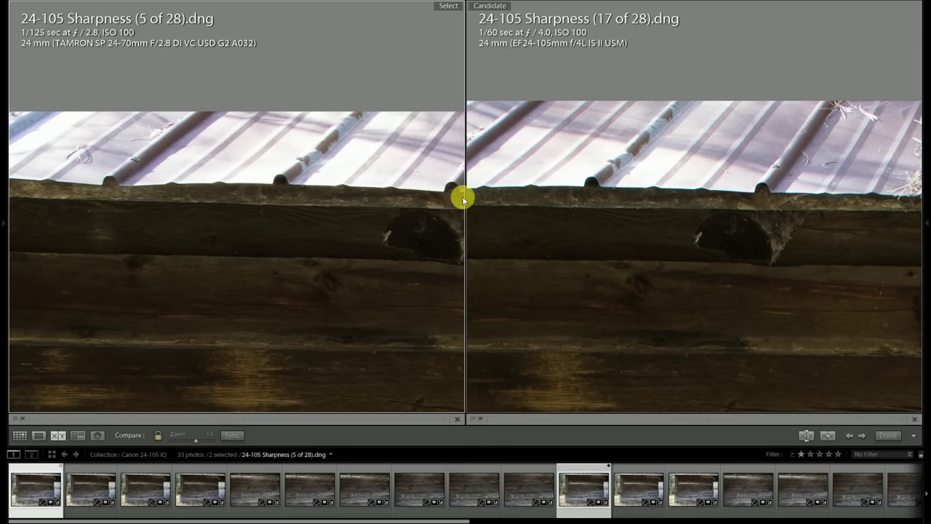
{"action": "left_click_drag", "start_coordinate": [409, 201], "coordinate": [323, 206]}
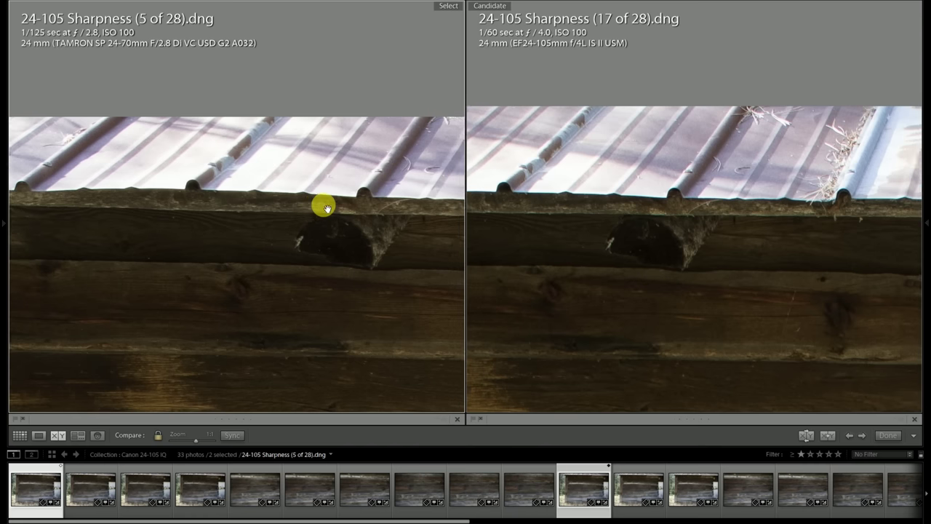
{"action": "left_click", "coordinate": [428, 206]}
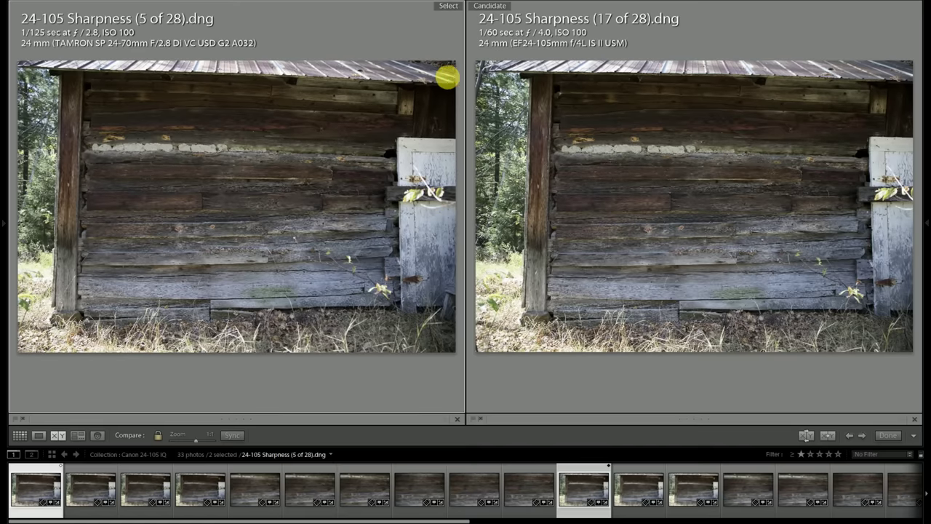
Compare the photos' upper-right corner at 1:1, examining the metal roof, straw clump and dark boards above the door
{"action": "left_click", "coordinate": [443, 81]}
{"action": "left_click_drag", "start_coordinate": [418, 129], "coordinate": [401, 202]}
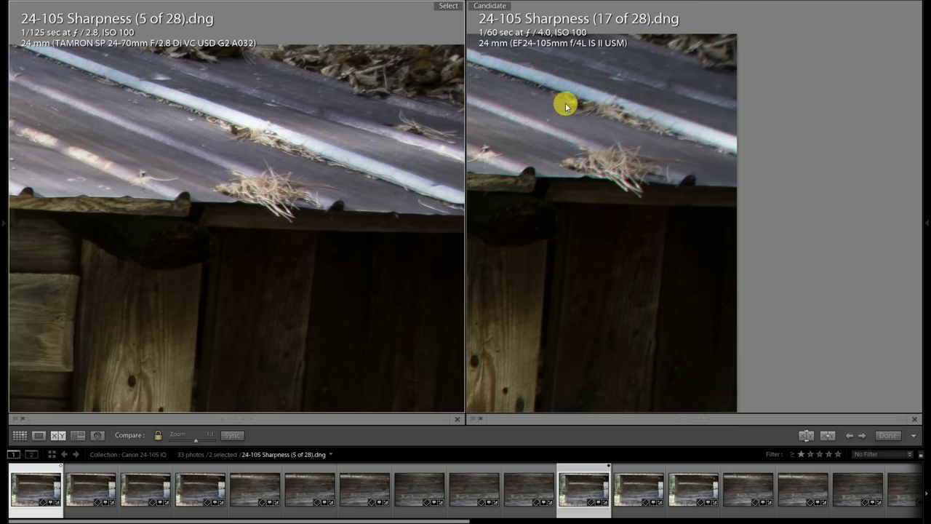
{"action": "left_click_drag", "start_coordinate": [463, 318], "coordinate": [453, 56]}
{"action": "left_click_drag", "start_coordinate": [378, 277], "coordinate": [379, 141]}
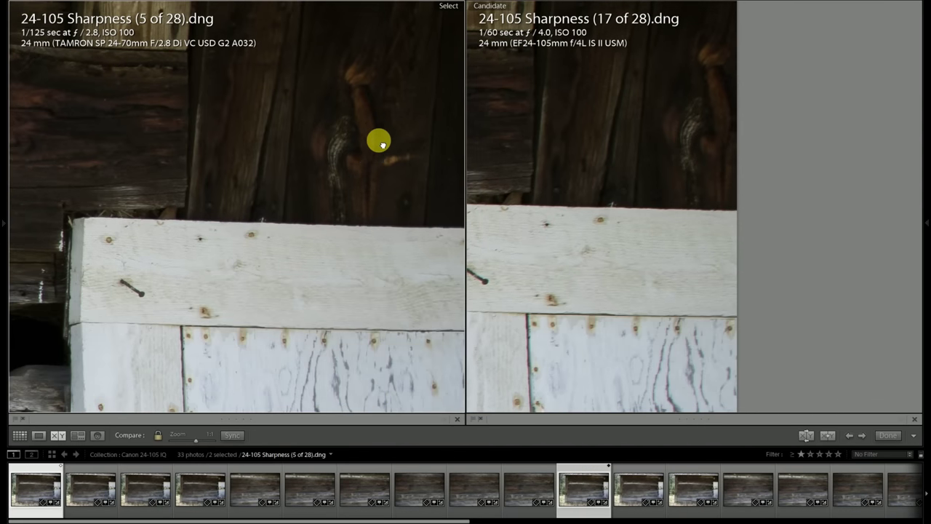
{"action": "left_click_drag", "start_coordinate": [366, 177], "coordinate": [356, 269]}
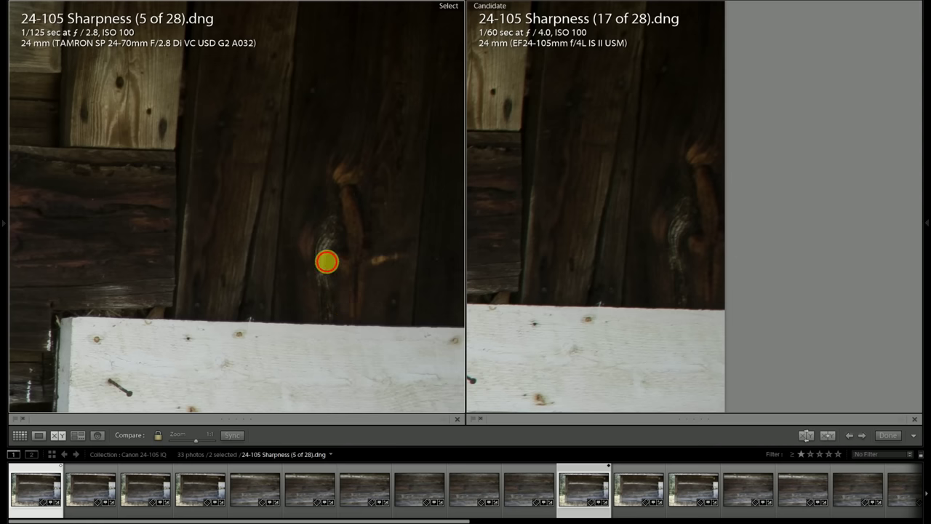
{"action": "left_click_drag", "start_coordinate": [326, 262], "coordinate": [383, 291]}
{"action": "left_click_drag", "start_coordinate": [353, 208], "coordinate": [405, 332]}
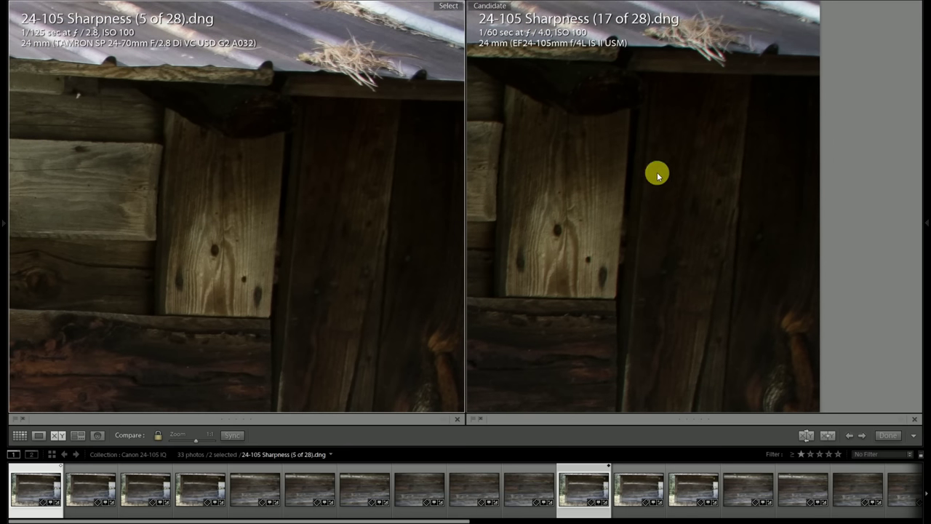
Compare the white door, rusty hinge and foreground leaves along the photos' right edge at 1:1, then return to the full-frame view
{"action": "left_click_drag", "start_coordinate": [371, 276], "coordinate": [343, 116]}
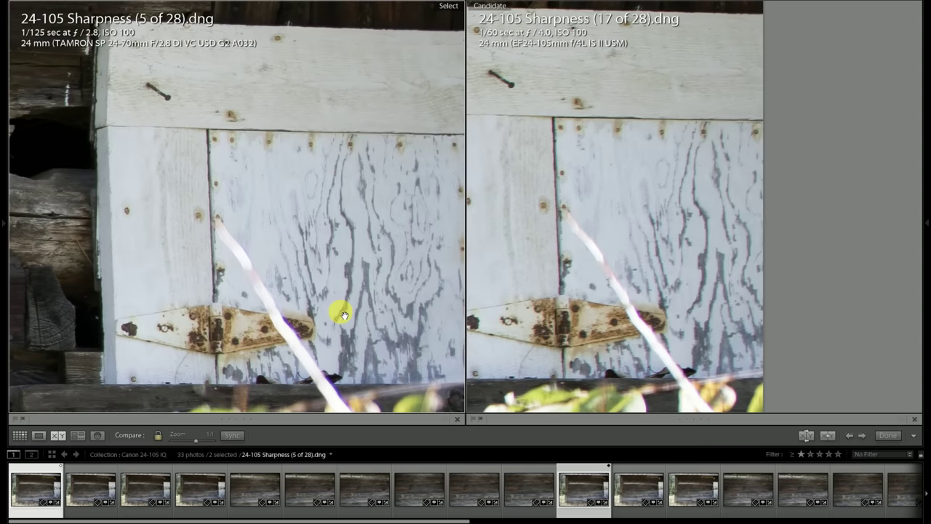
{"action": "left_click_drag", "start_coordinate": [342, 314], "coordinate": [347, 202]}
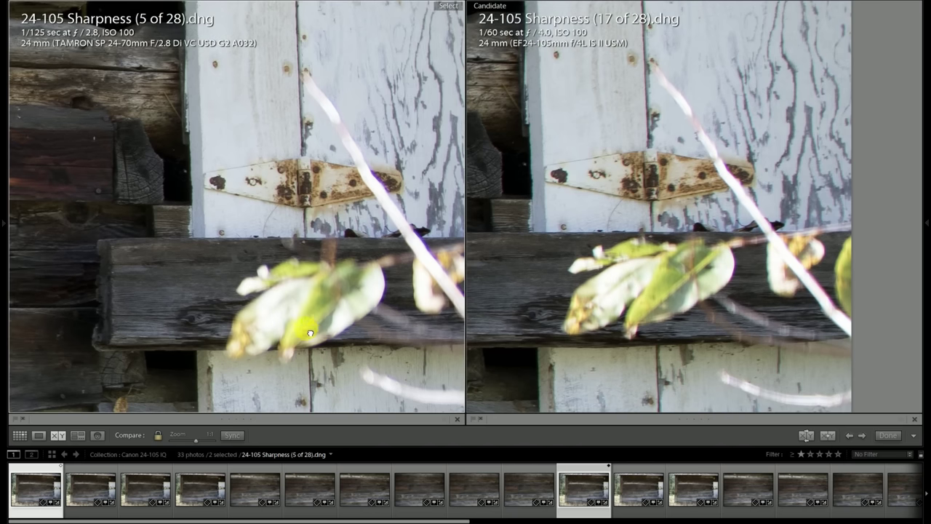
{"action": "left_click_drag", "start_coordinate": [240, 312], "coordinate": [308, 329]}
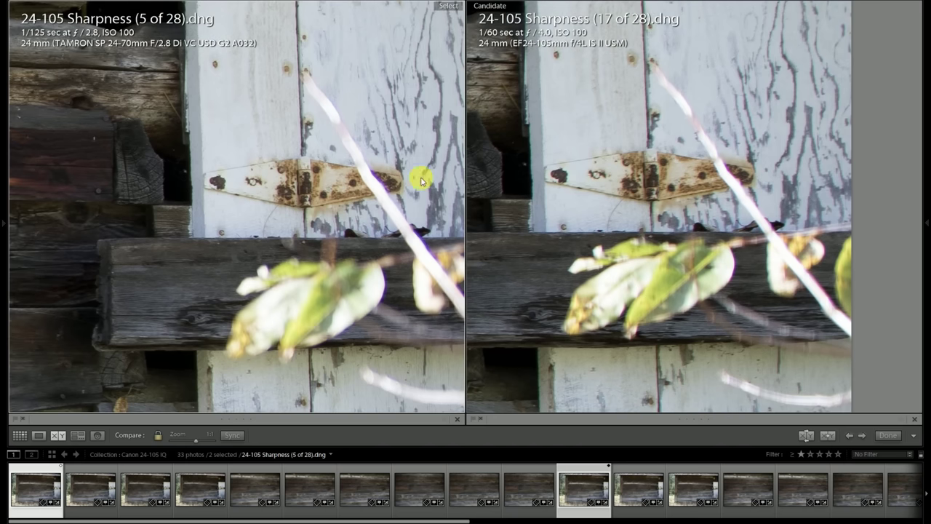
{"action": "left_click_drag", "start_coordinate": [309, 336], "coordinate": [293, 230]}
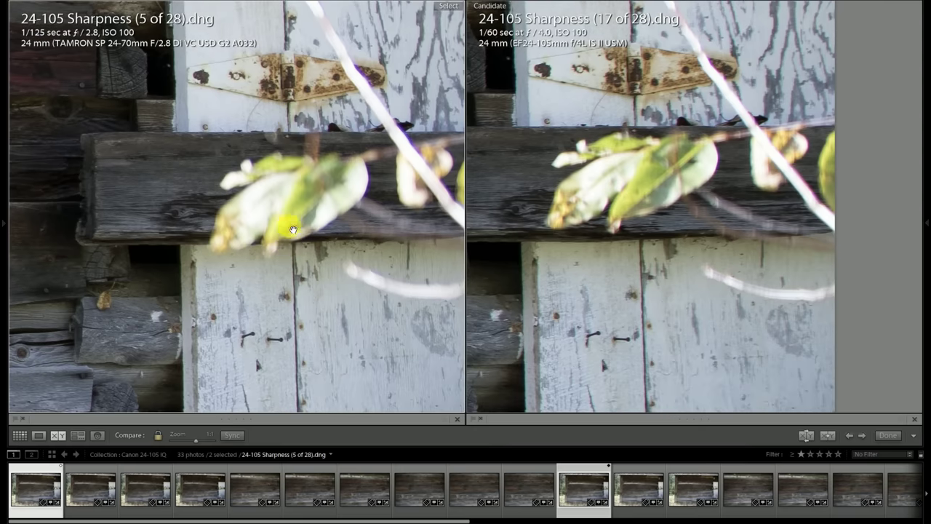
{"action": "left_click", "coordinate": [291, 268]}
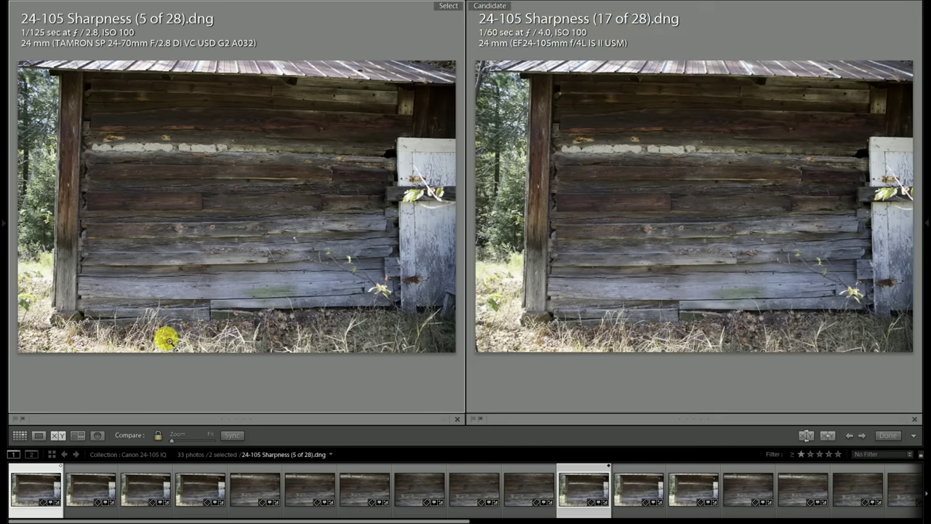
Switch the Select photo to 24-105 Sharpness (6 of 28).dng and compare the log wall's centre at 1:1 with the Candidate
{"action": "key", "text": "Right"}
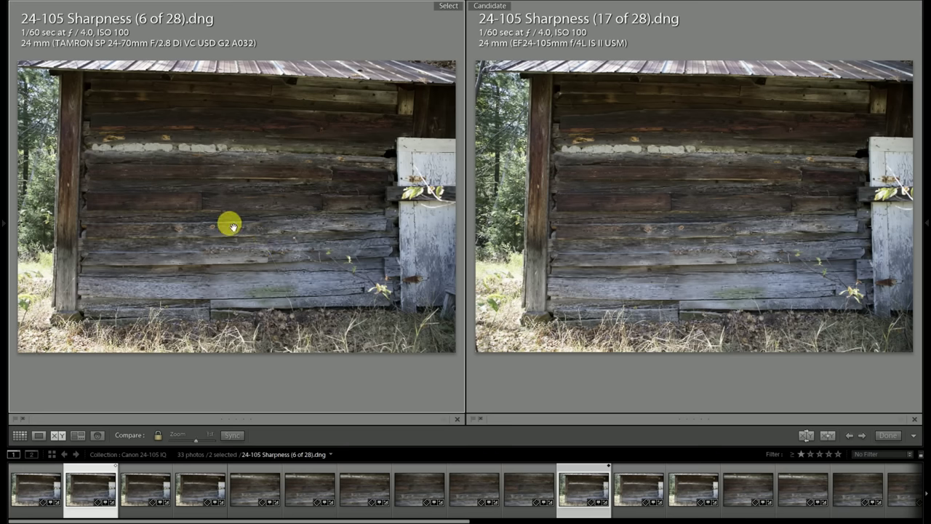
{"action": "left_click", "coordinate": [228, 224]}
{"action": "left_click_drag", "start_coordinate": [227, 243], "coordinate": [337, 214]}
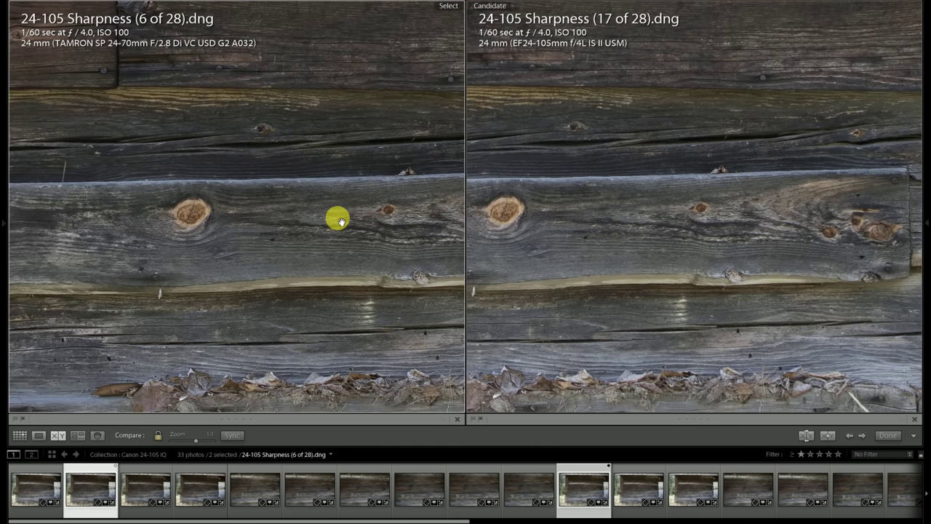
{"action": "left_click_drag", "start_coordinate": [228, 231], "coordinate": [220, 173]}
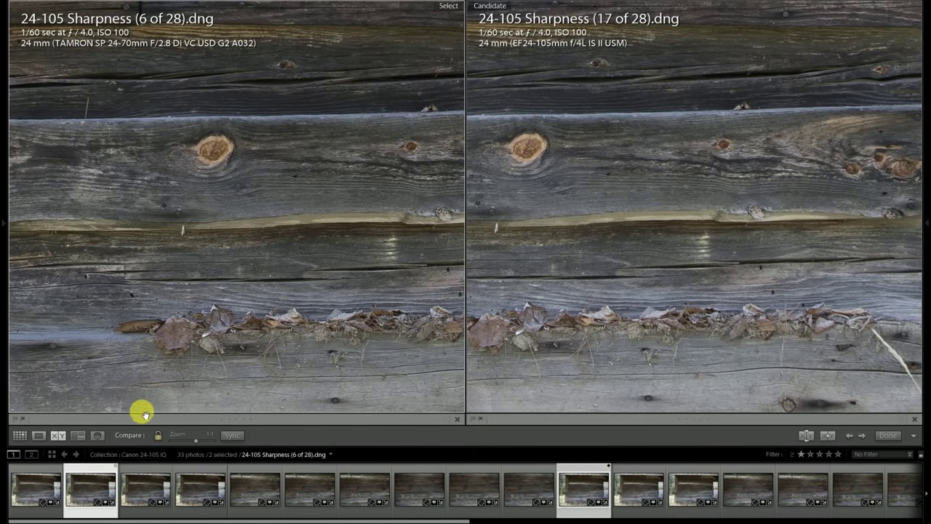
{"action": "left_click_drag", "start_coordinate": [121, 316], "coordinate": [230, 313]}
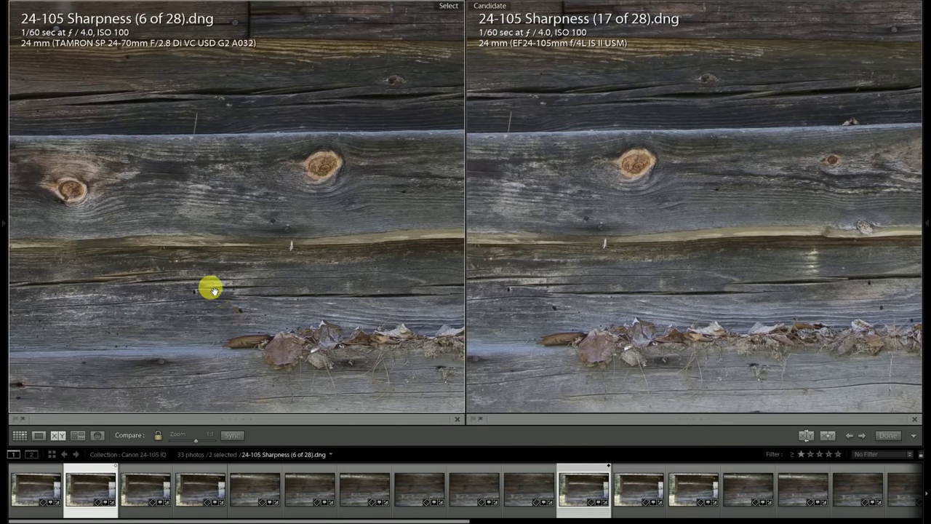
{"action": "left_click", "coordinate": [210, 290]}
Compare the f/4.0 shots' upper-left corner at 1:1, examining the corner post and tree branches, then return to the full-frame view
{"action": "left_click_drag", "start_coordinate": [73, 89], "coordinate": [249, 211]}
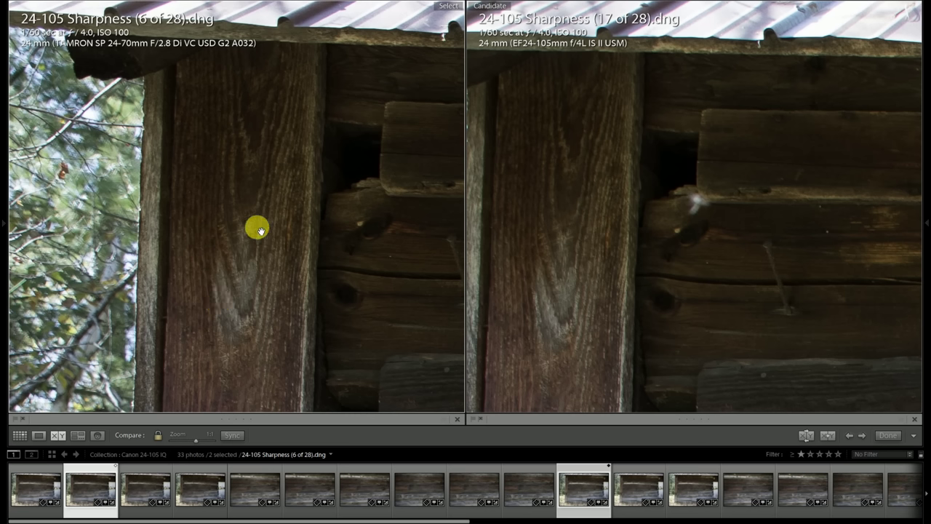
{"action": "left_click_drag", "start_coordinate": [225, 220], "coordinate": [339, 235]}
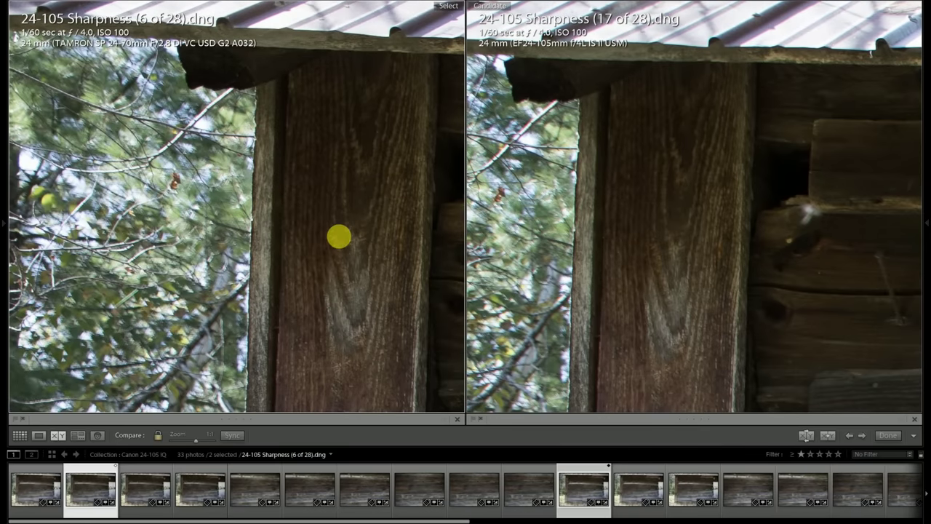
{"action": "left_click_drag", "start_coordinate": [182, 249], "coordinate": [266, 220]}
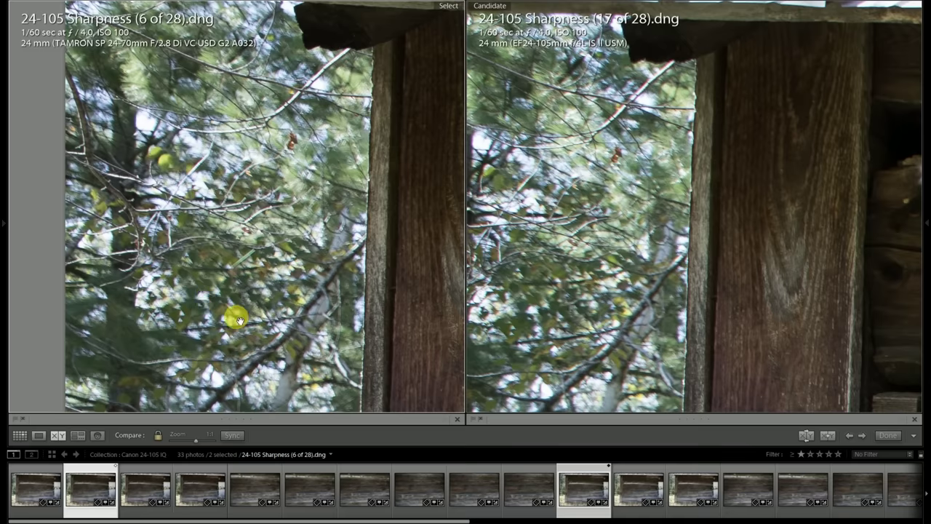
{"action": "left_click", "coordinate": [356, 256]}
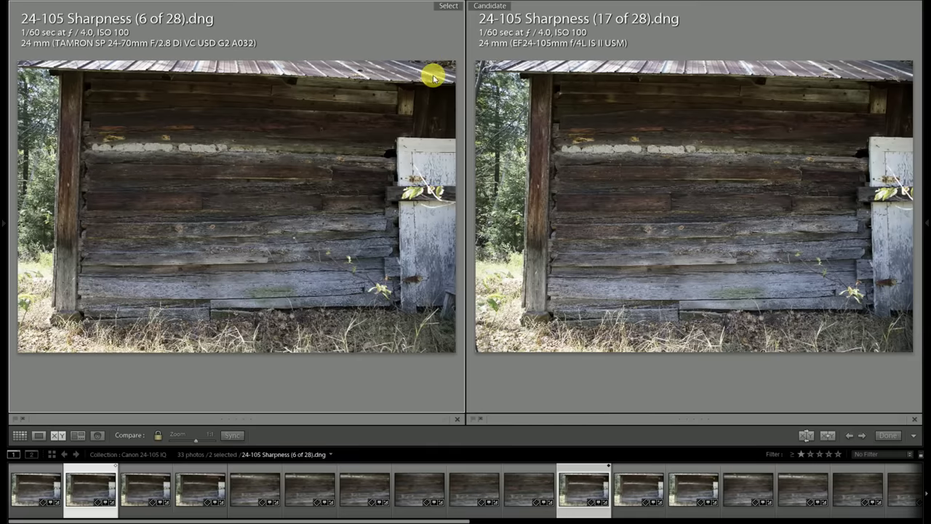
Compare the f/4.0 shots' upper-right corner at 1:1, examining the roof ridges, straw and leaves
{"action": "left_click", "coordinate": [433, 78]}
{"action": "left_click_drag", "start_coordinate": [406, 100], "coordinate": [267, 216]}
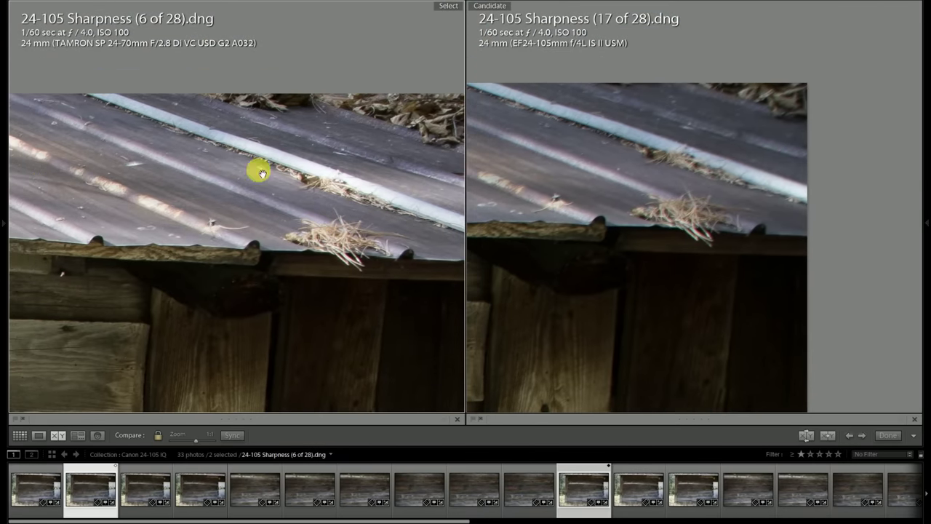
{"action": "left_click_drag", "start_coordinate": [121, 229], "coordinate": [283, 231]}
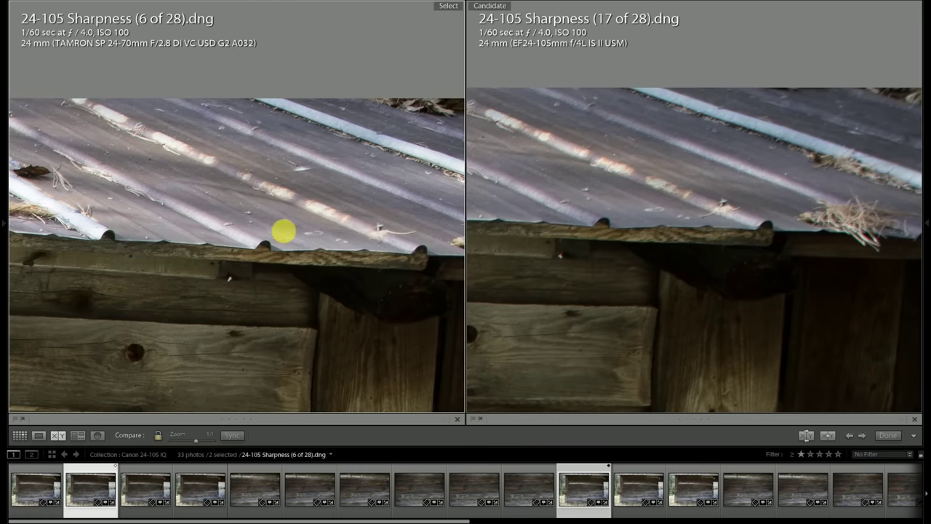
{"action": "left_click_drag", "start_coordinate": [390, 249], "coordinate": [279, 304]}
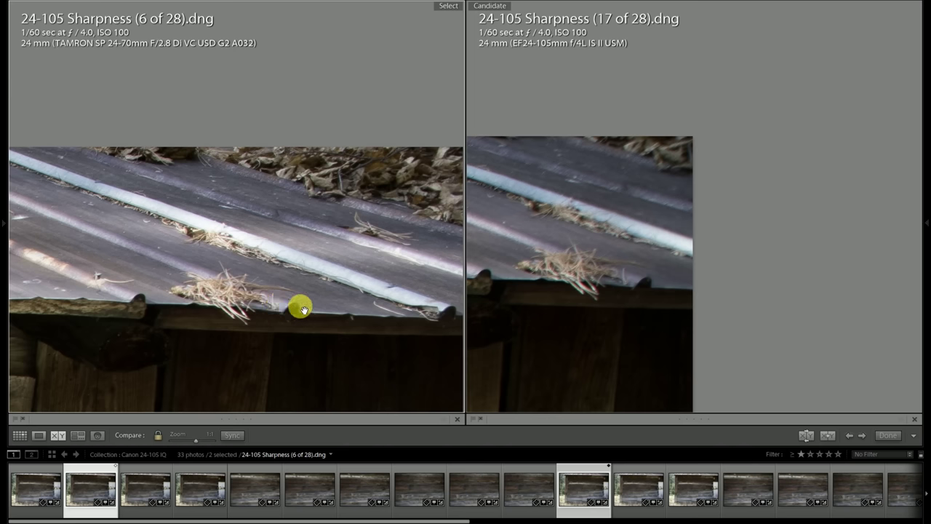
Compare the f/4.0 shots' right edge at 1:1, from the dark boards under the roof to the white door's upper panel and rusty hinge
{"action": "left_click_drag", "start_coordinate": [307, 279], "coordinate": [312, 37]}
{"action": "left_click", "coordinate": [313, 285]}
{"action": "left_click_drag", "start_coordinate": [313, 285], "coordinate": [372, 232]}
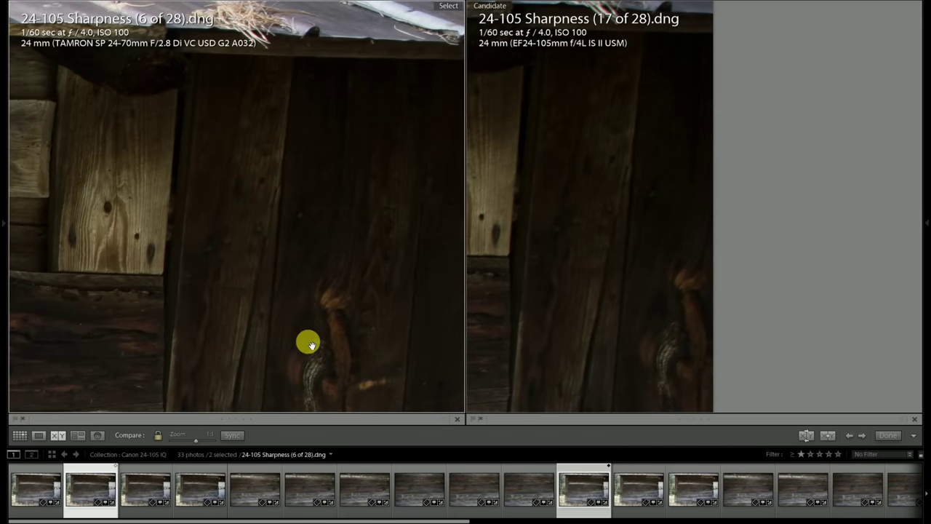
{"action": "left_click_drag", "start_coordinate": [308, 345], "coordinate": [333, 137]}
{"action": "left_click_drag", "start_coordinate": [326, 289], "coordinate": [334, 199]}
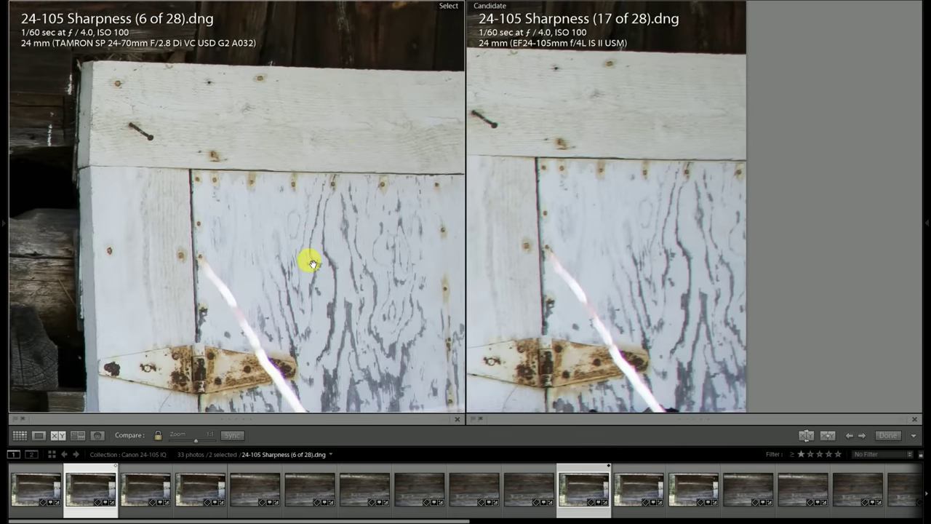
{"action": "left_click_drag", "start_coordinate": [308, 261], "coordinate": [347, 182]}
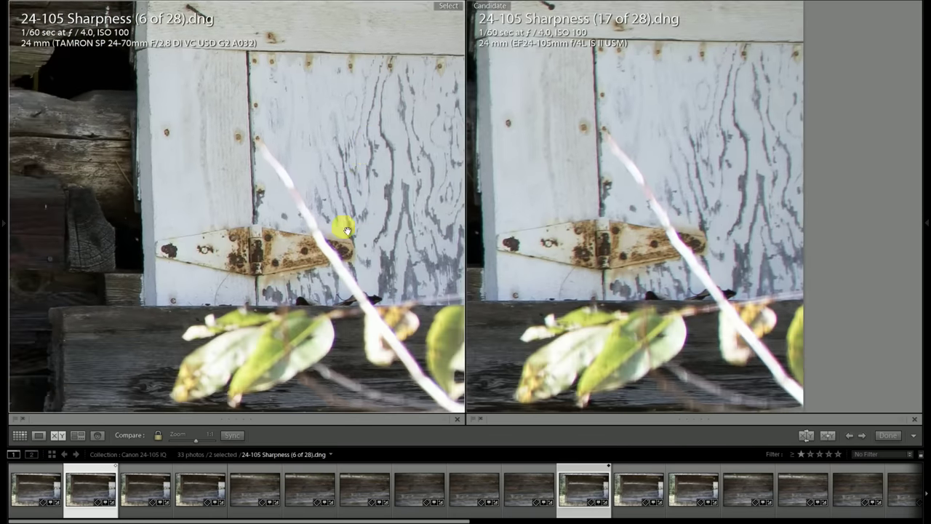
Compare the f/4.0 shots' foreground leaves, lower door panel and log ends at 1:1, then return to the full-frame view
{"action": "left_click_drag", "start_coordinate": [347, 231], "coordinate": [354, 141]}
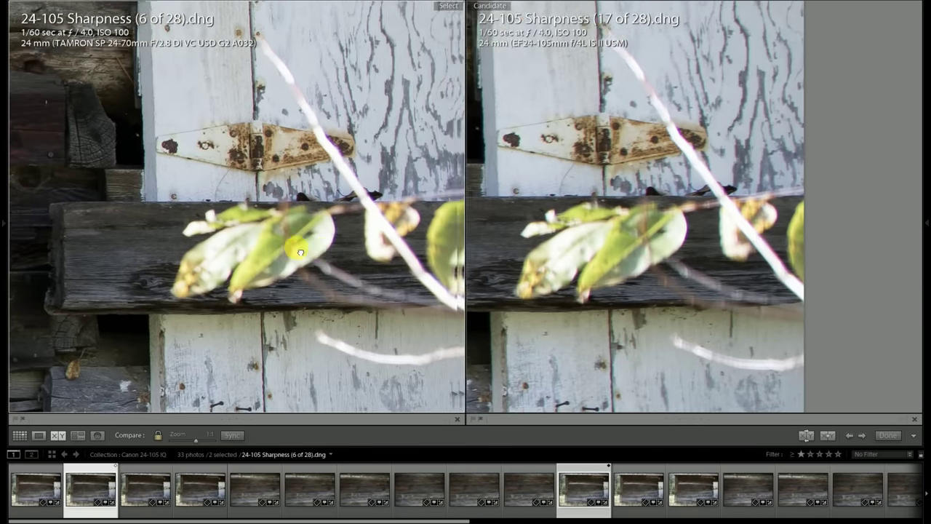
{"action": "left_click_drag", "start_coordinate": [299, 252], "coordinate": [249, 137]}
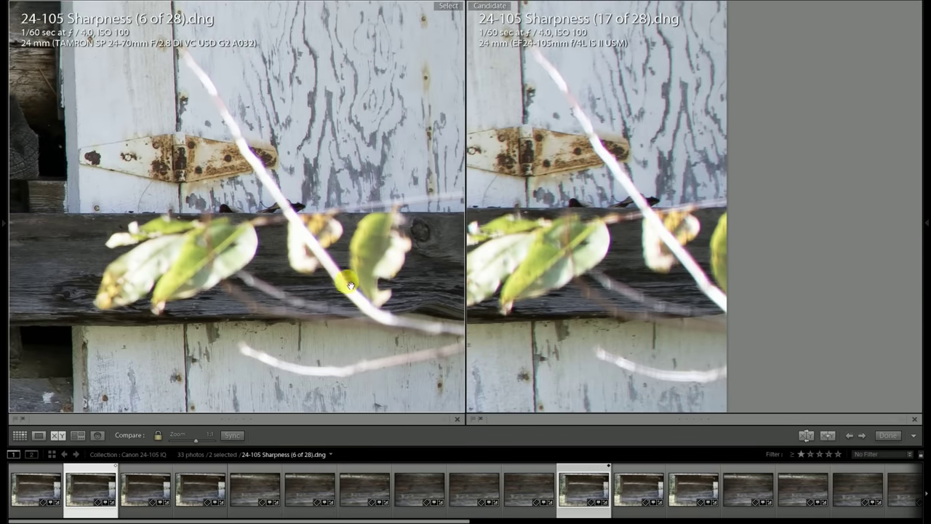
{"action": "left_click_drag", "start_coordinate": [357, 319], "coordinate": [285, 270]}
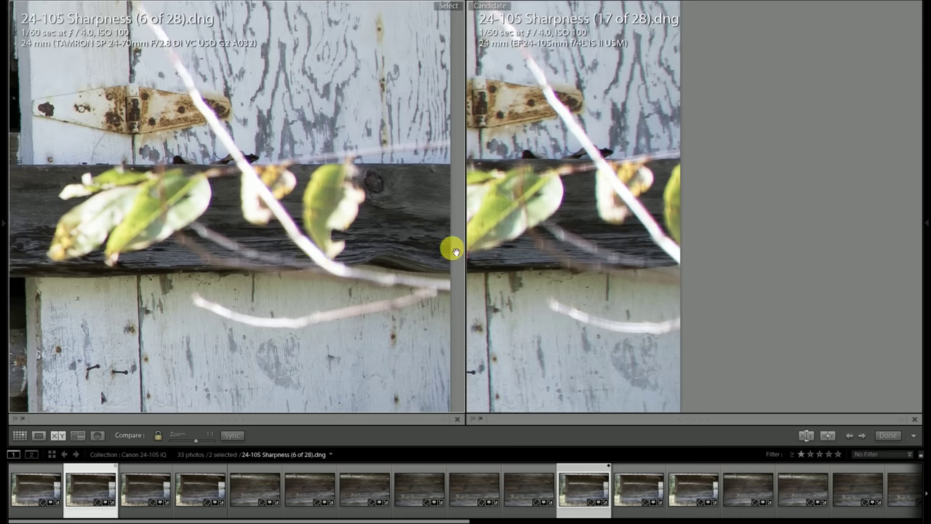
{"action": "left_click_drag", "start_coordinate": [296, 337], "coordinate": [288, 262]}
{"action": "left_click_drag", "start_coordinate": [228, 307], "coordinate": [322, 272]}
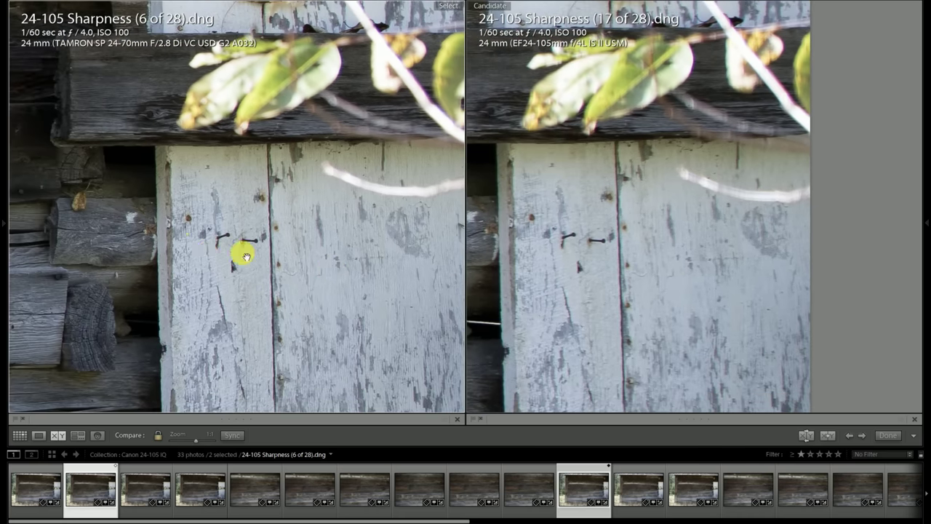
{"action": "left_click_drag", "start_coordinate": [266, 301], "coordinate": [350, 304]}
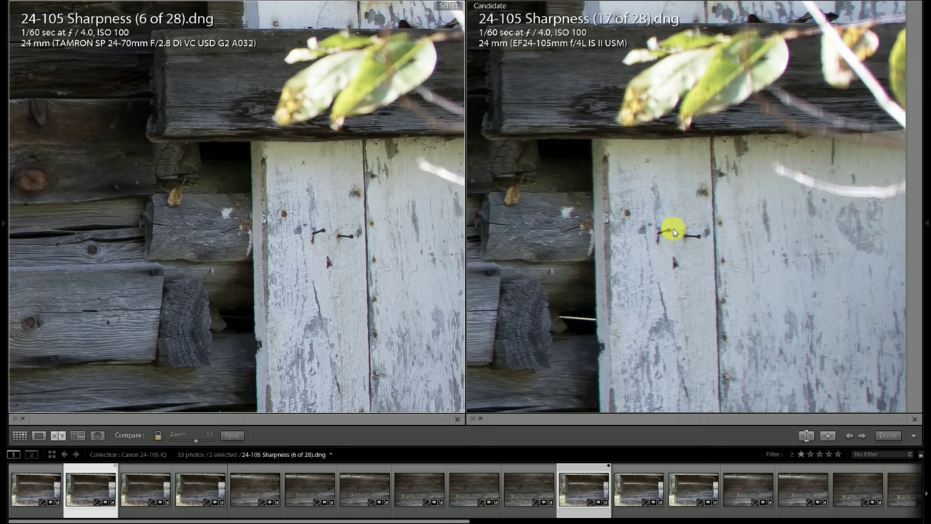
{"action": "left_click_drag", "start_coordinate": [347, 340], "coordinate": [222, 308]}
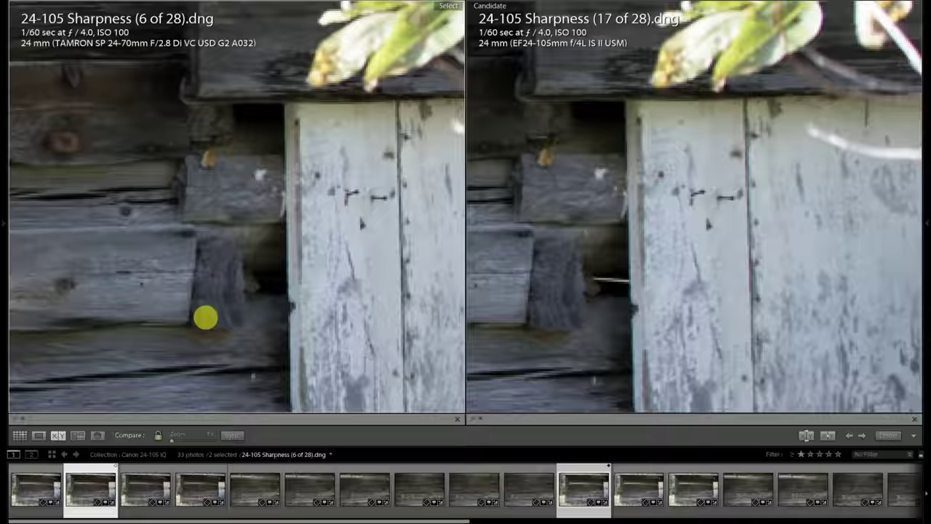
Switch to the f/5.6 pair, (7 of 28) and (18 of 28), and compare the log wall's centre at 1:1, then return to full frame
{"action": "key", "text": "Right"}
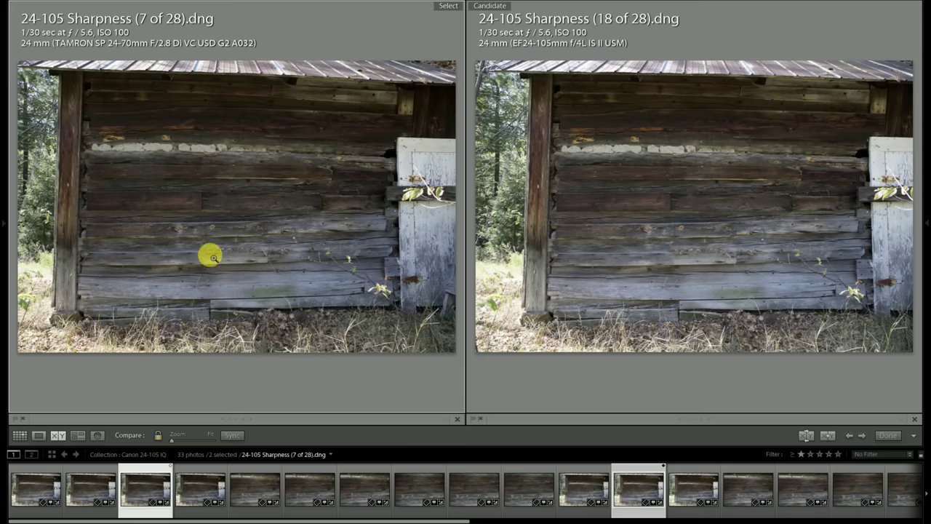
{"action": "left_click", "coordinate": [239, 193]}
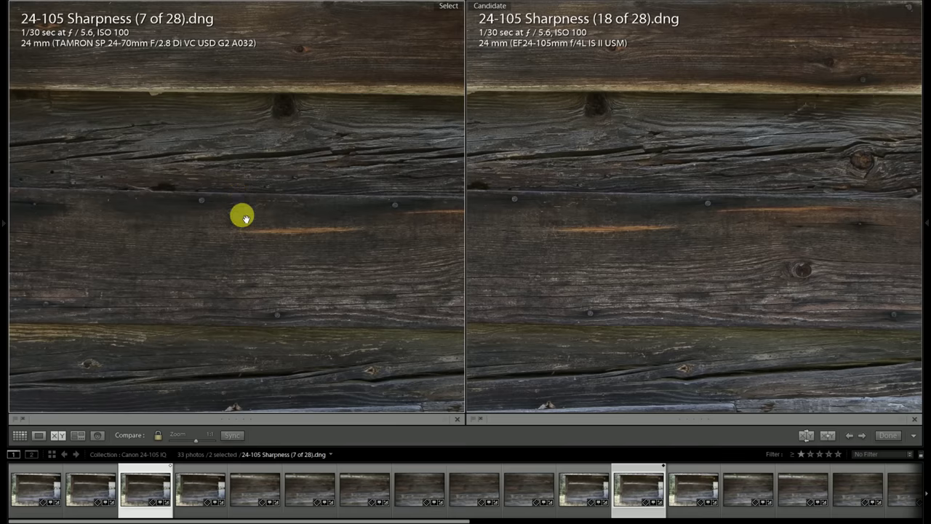
{"action": "left_click_drag", "start_coordinate": [245, 219], "coordinate": [297, 216]}
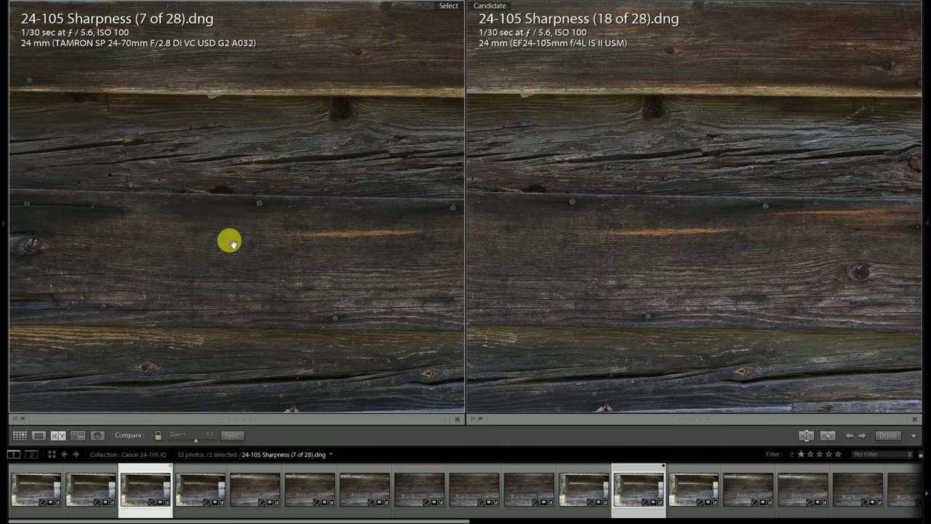
{"action": "left_click_drag", "start_coordinate": [494, 341], "coordinate": [422, 281]}
{"action": "left_click", "coordinate": [418, 270]}
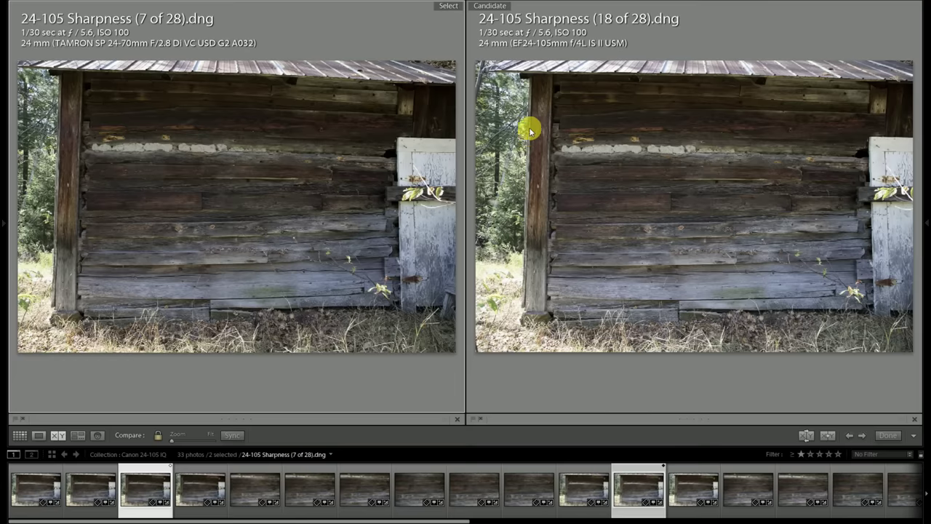
Compare the f/5.6 shots' upper-right area at 1:1, examining the roof edge, dark boards and top of the white door
{"action": "left_click", "coordinate": [432, 95]}
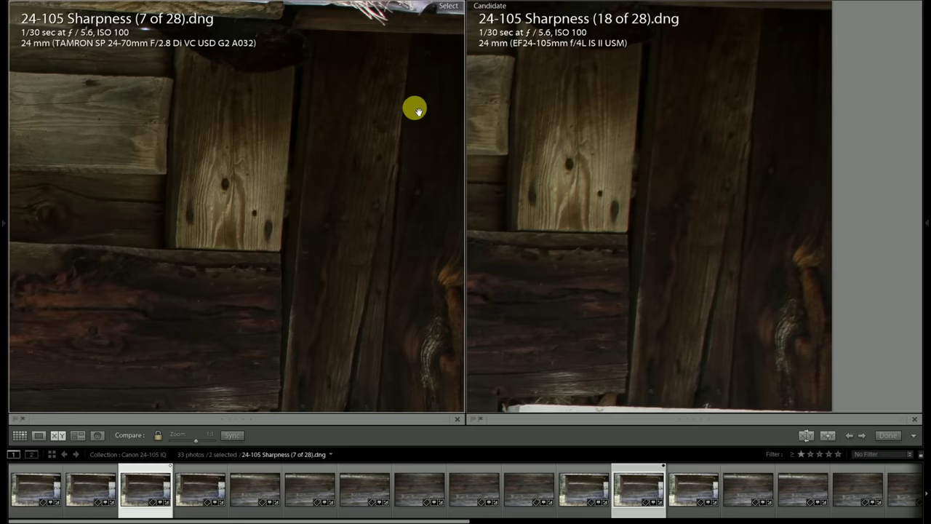
{"action": "left_click_drag", "start_coordinate": [376, 166], "coordinate": [377, 222]}
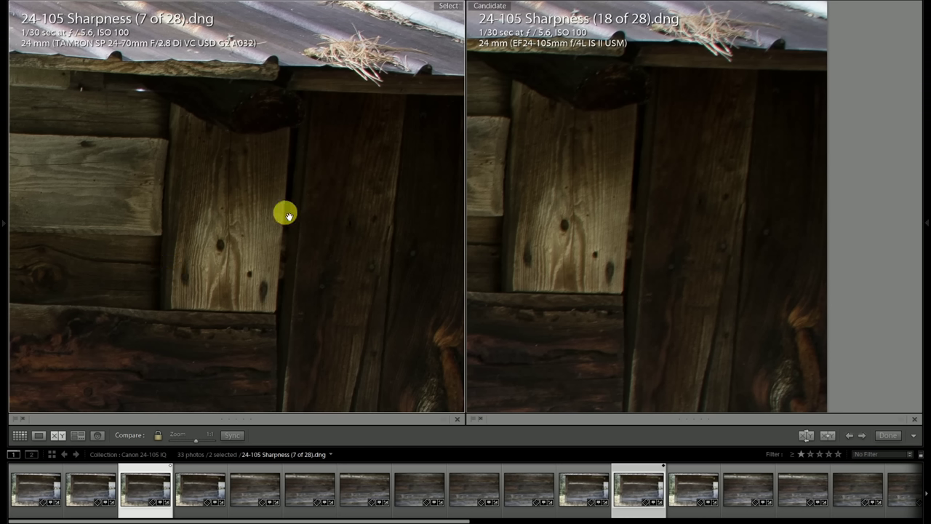
{"action": "left_click_drag", "start_coordinate": [248, 311], "coordinate": [268, 166]}
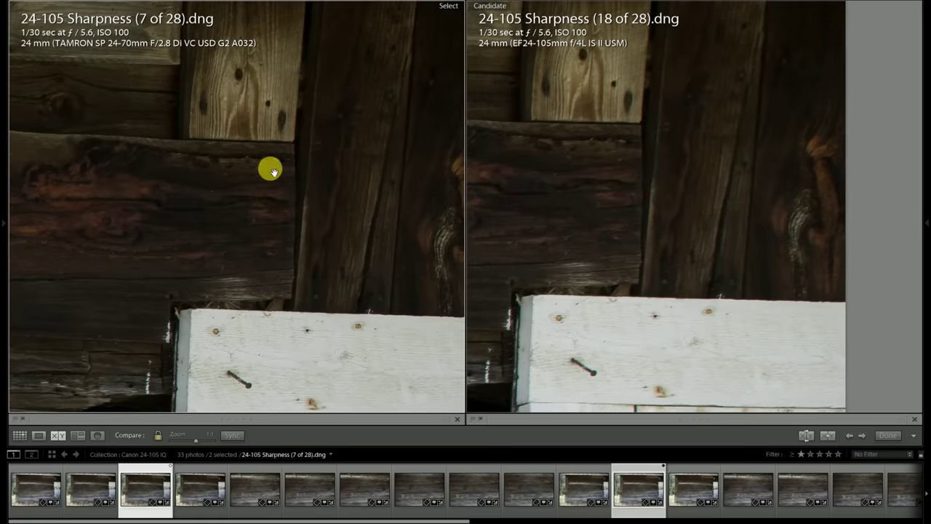
{"action": "left_click_drag", "start_coordinate": [276, 243], "coordinate": [291, 92]}
{"action": "left_click_drag", "start_coordinate": [291, 196], "coordinate": [290, 47]}
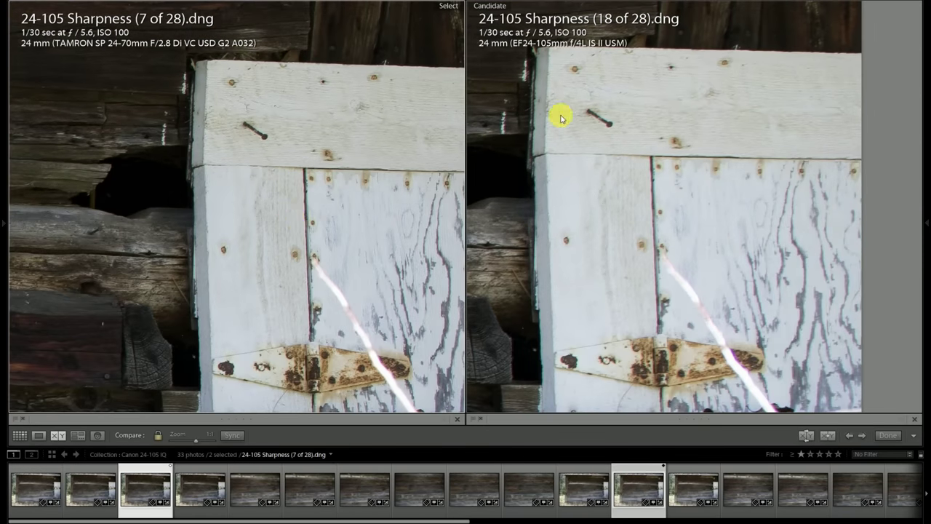
Compare the f/5.6 shots' door hinge, foreground leaves, lower door panel and log ends at 1:1, then return to the full-frame view
{"action": "left_click_drag", "start_coordinate": [371, 298], "coordinate": [464, 150]}
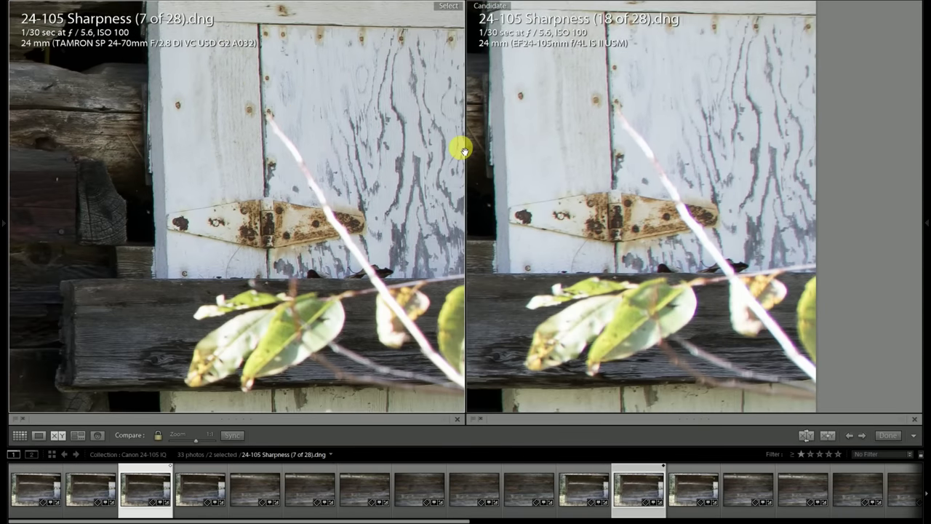
{"action": "left_click_drag", "start_coordinate": [306, 268], "coordinate": [363, 113]}
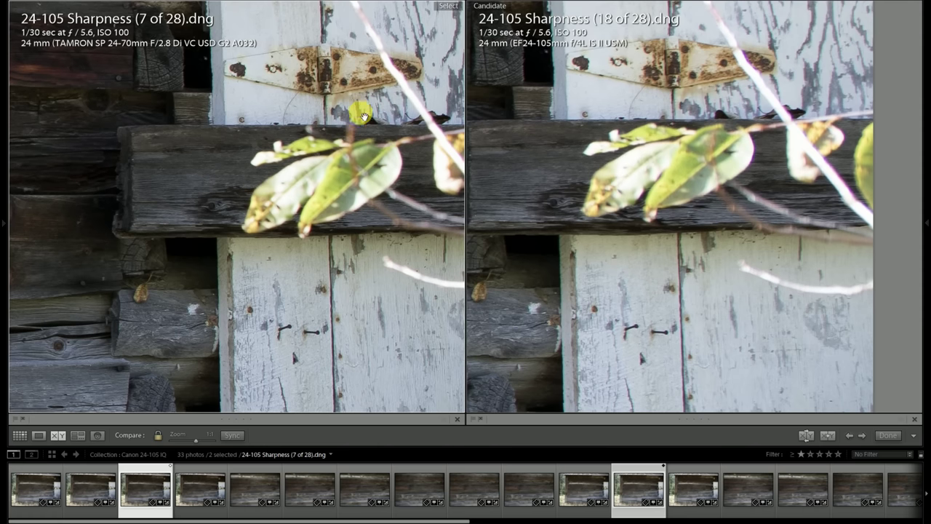
{"action": "left_click_drag", "start_coordinate": [321, 307], "coordinate": [316, 191]}
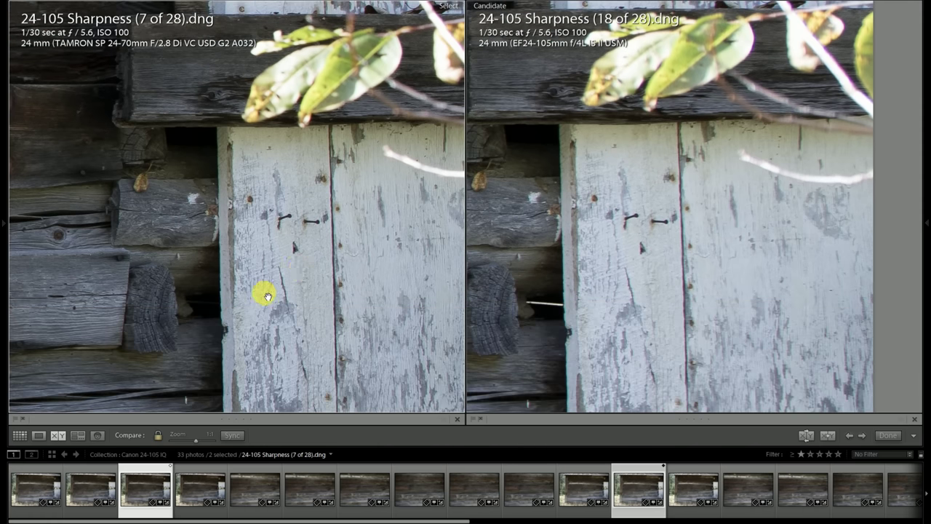
{"action": "left_click_drag", "start_coordinate": [272, 289], "coordinate": [371, 243]}
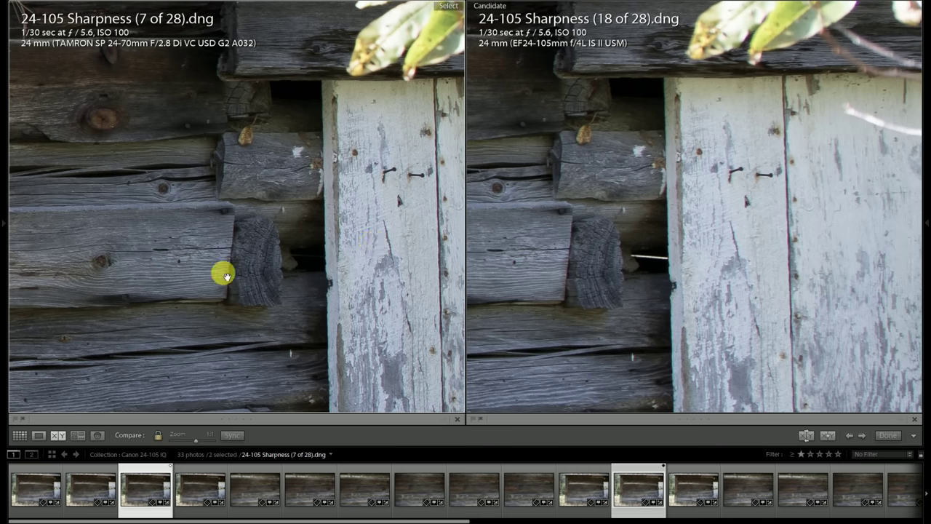
{"action": "left_click", "coordinate": [268, 286]}
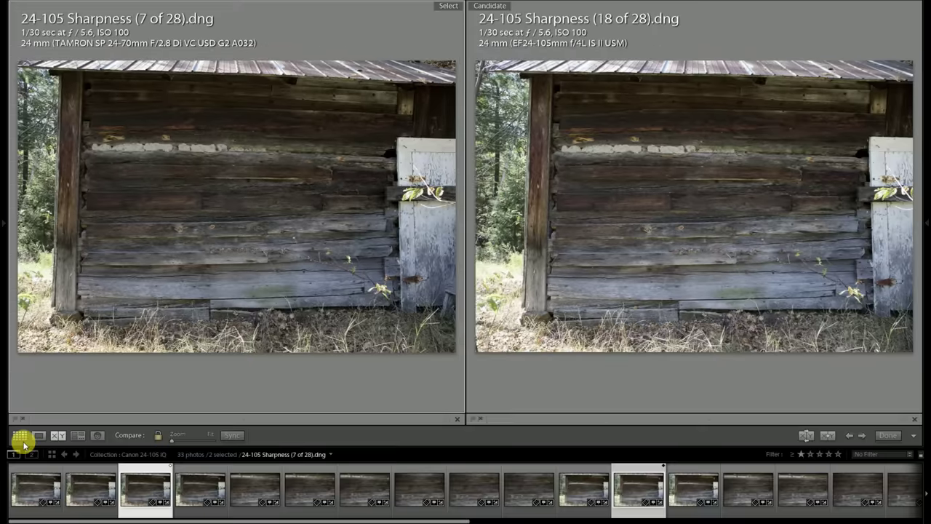
Switch to the f/8.0 pair, (8 of 28) and (19 of 28), and compare the log wall's centre at 1:1, then return to full frame
{"action": "key", "text": "backslash"}
{"action": "key", "text": "g"}
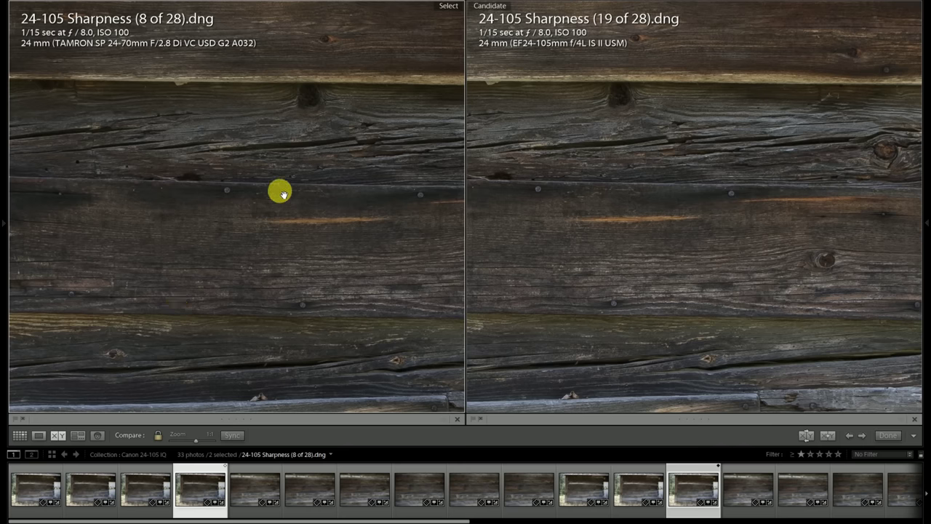
{"action": "left_click_drag", "start_coordinate": [273, 188], "coordinate": [318, 289]}
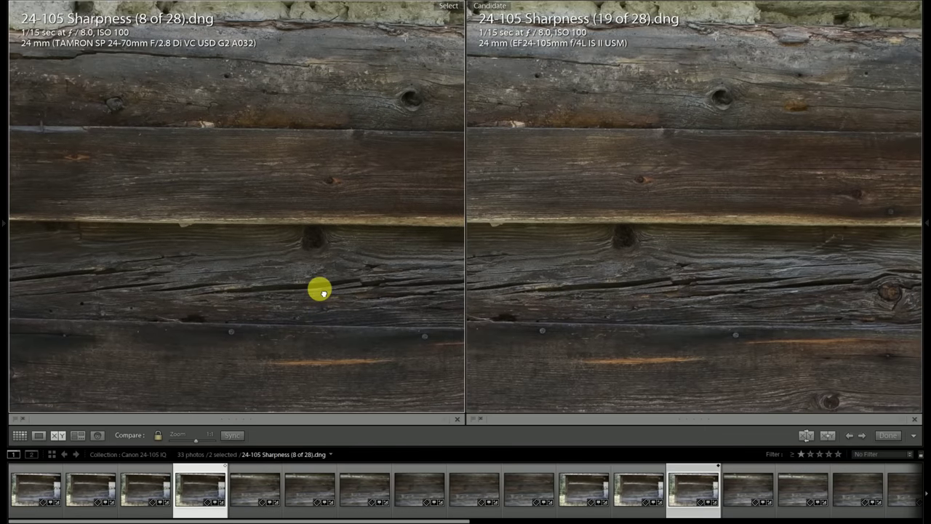
{"action": "left_click_drag", "start_coordinate": [332, 255], "coordinate": [289, 287]}
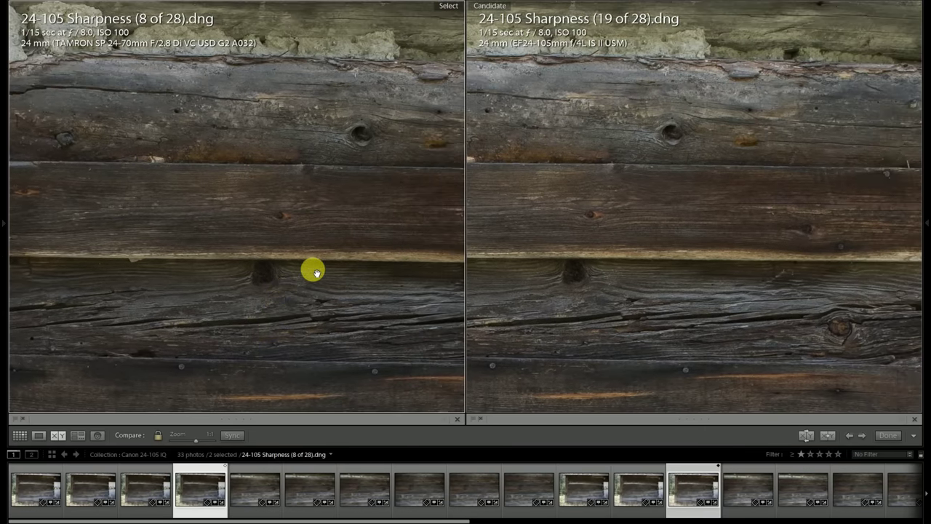
{"action": "left_click", "coordinate": [335, 244]}
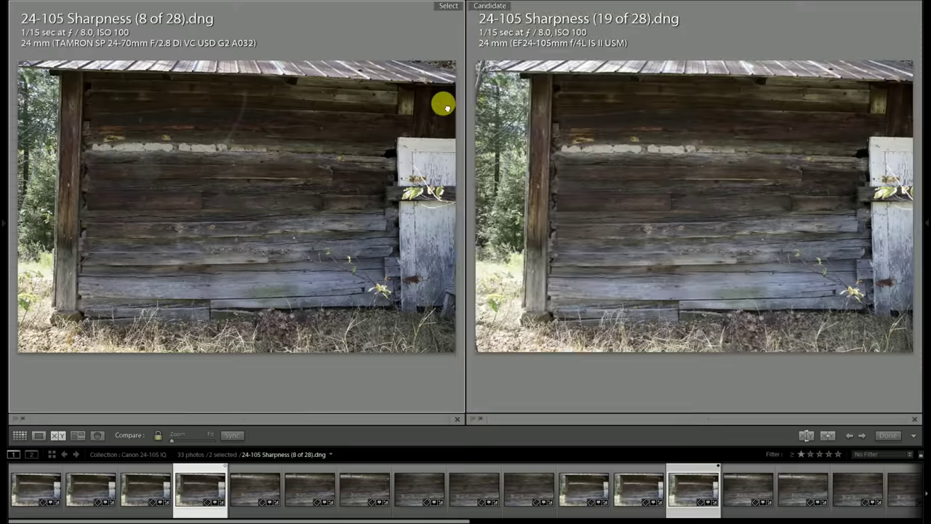
Compare the f/8.0 shots' upper-right area at 1:1, examining the dark boards, the white door's top and its rusty hinge
{"action": "left_click", "coordinate": [443, 104]}
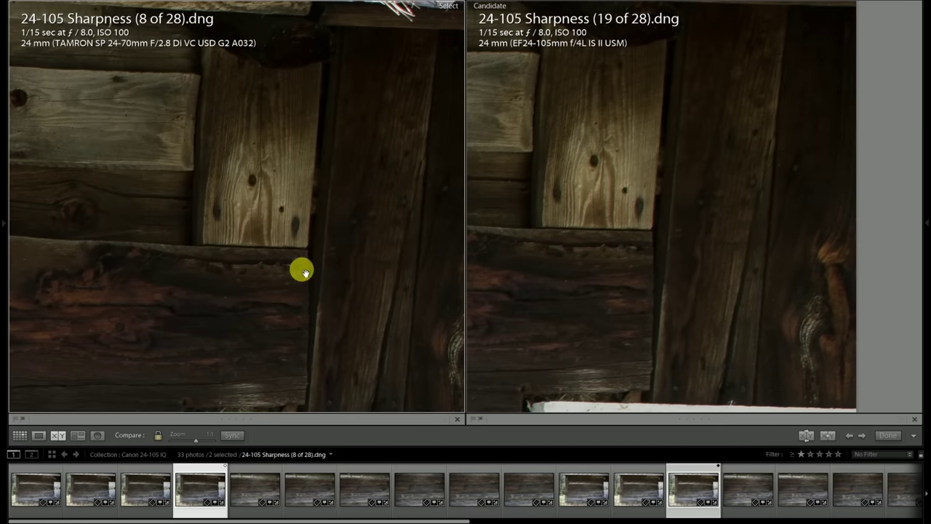
{"action": "left_click_drag", "start_coordinate": [301, 285], "coordinate": [318, 129]}
{"action": "left_click_drag", "start_coordinate": [326, 272], "coordinate": [339, 187]}
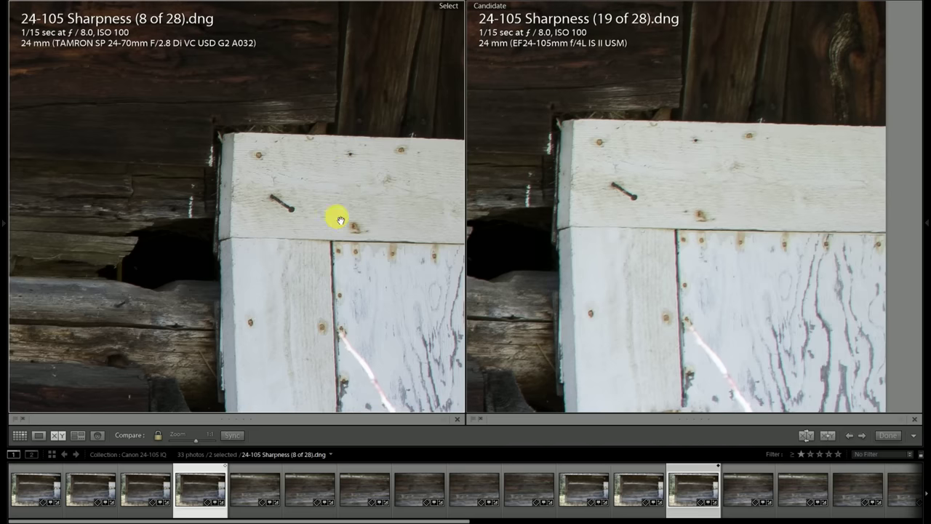
{"action": "left_click_drag", "start_coordinate": [331, 337], "coordinate": [344, 229]}
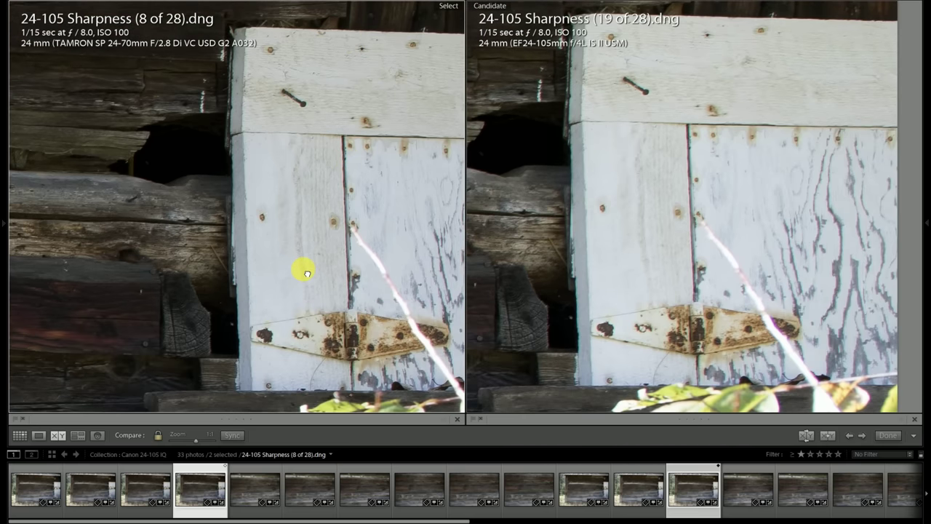
{"action": "left_click_drag", "start_coordinate": [306, 273], "coordinate": [309, 264]}
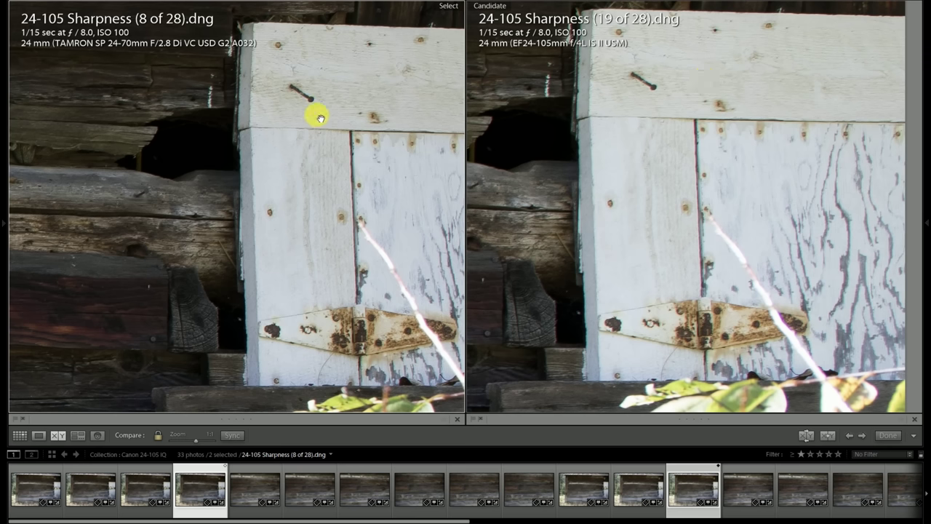
Compare the foreground leaves and branches across the door at 1:1 in the f/8.0 shots
{"action": "left_click_drag", "start_coordinate": [324, 209], "coordinate": [314, 89]}
{"action": "left_click_drag", "start_coordinate": [312, 214], "coordinate": [308, 168]}
{"action": "left_click_drag", "start_coordinate": [291, 254], "coordinate": [237, 289]}
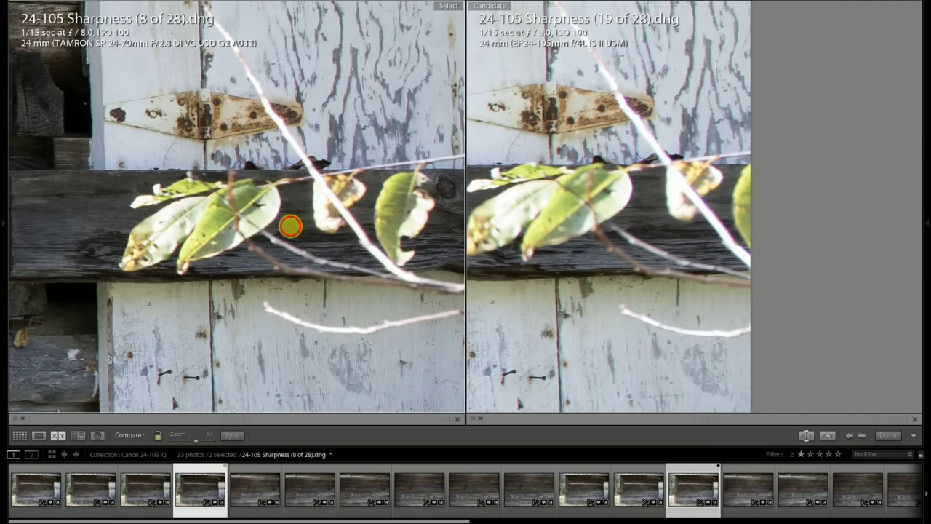
{"action": "left_click_drag", "start_coordinate": [291, 227], "coordinate": [247, 234]}
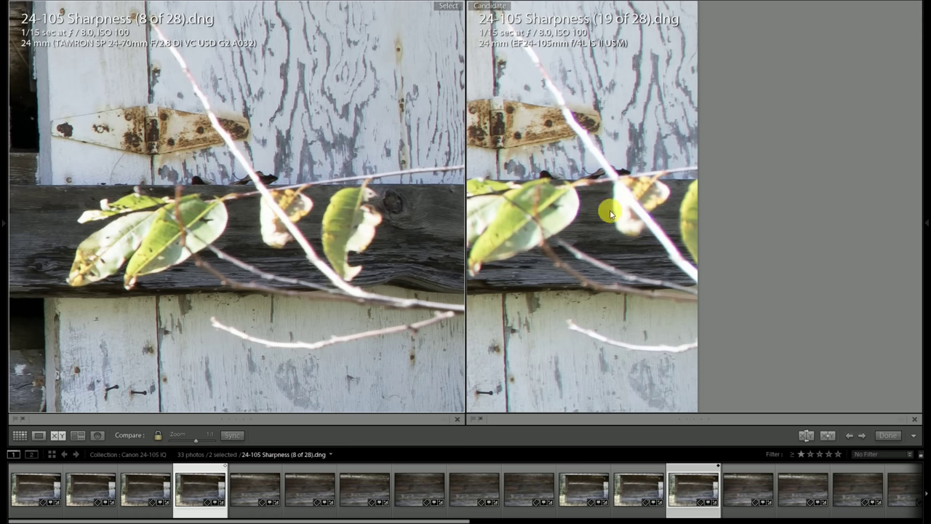
Compare the f/8.0 shots' lower door panel, adjoining log ends and lower rusty hinge at 1:1
{"action": "left_click_drag", "start_coordinate": [273, 369], "coordinate": [316, 258]}
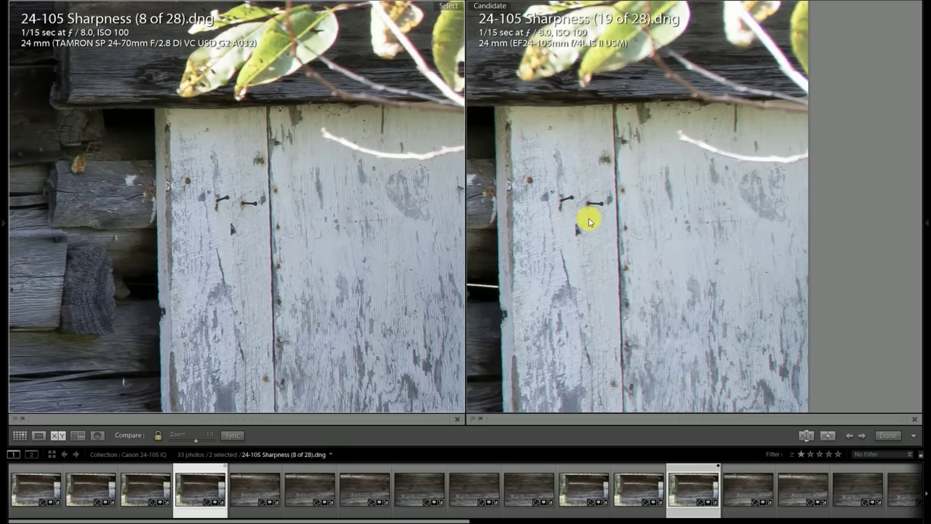
{"action": "left_click_drag", "start_coordinate": [203, 316], "coordinate": [347, 292]}
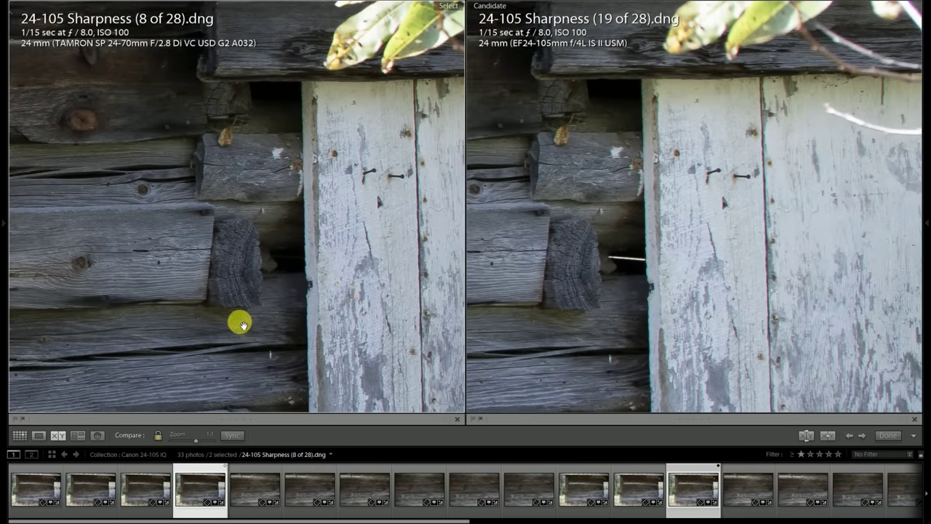
{"action": "left_click_drag", "start_coordinate": [277, 341], "coordinate": [194, 148]}
{"action": "left_click_drag", "start_coordinate": [291, 333], "coordinate": [195, 218]}
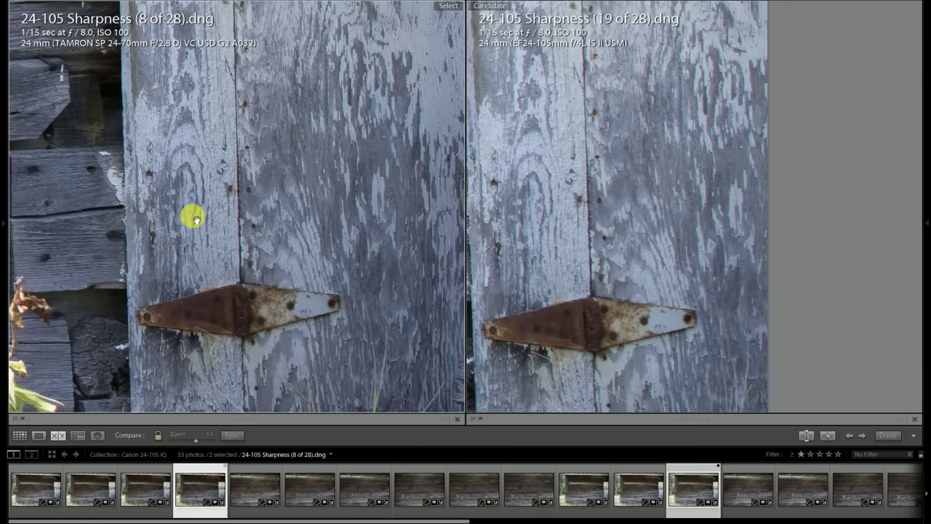
Compare the door's weathered bottom edge and the surrounding grass and leaves at 1:1 in the f/8.0 shots, then return to full frame
{"action": "left_click_drag", "start_coordinate": [195, 278], "coordinate": [187, 197]}
{"action": "left_click_drag", "start_coordinate": [264, 239], "coordinate": [313, 153]}
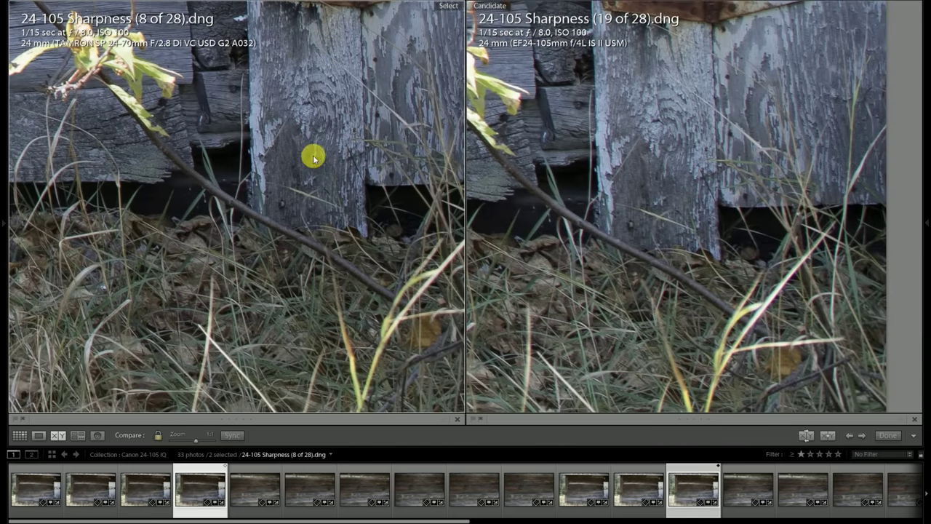
{"action": "left_click_drag", "start_coordinate": [304, 239], "coordinate": [237, 29]}
{"action": "left_click_drag", "start_coordinate": [252, 247], "coordinate": [199, 294]}
{"action": "left_click_drag", "start_coordinate": [201, 250], "coordinate": [215, 335]}
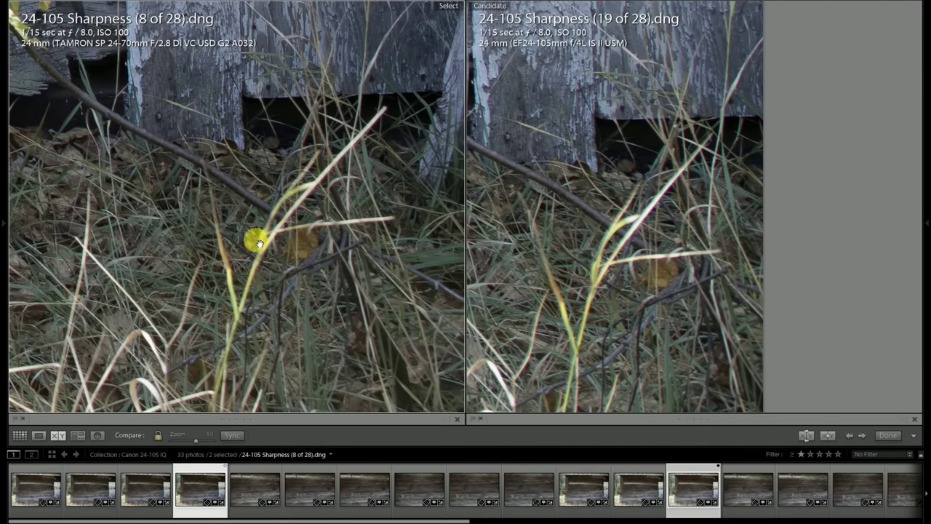
{"action": "left_click_drag", "start_coordinate": [133, 250], "coordinate": [214, 321]}
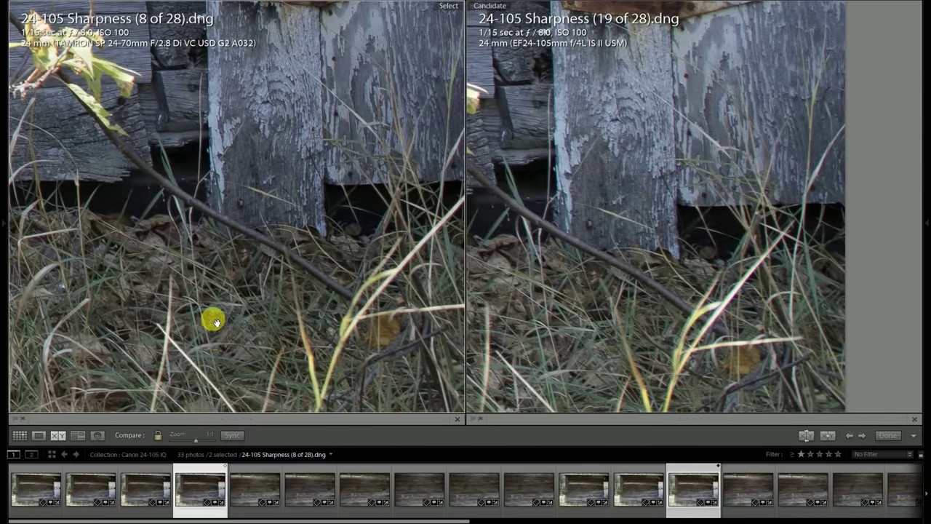
{"action": "left_click", "coordinate": [213, 196]}
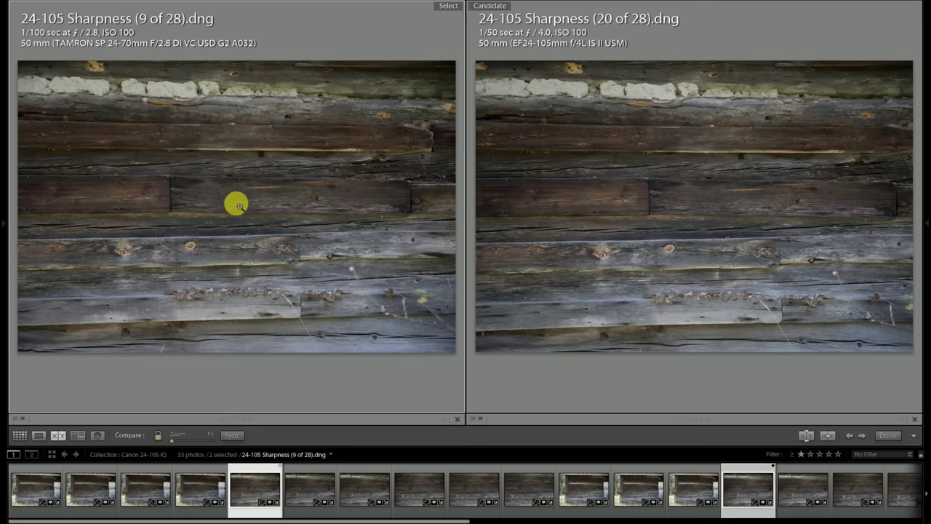
Compare the centre boards of the 50 mm pair, (9 of 28) at f/2.8 and (20 of 28) at f/4.0, at 1:1
{"action": "left_click", "coordinate": [229, 207]}
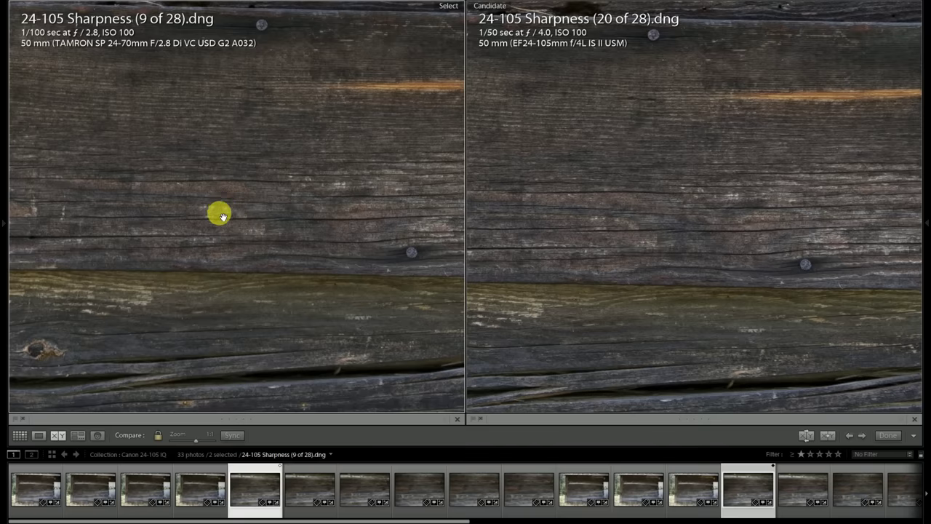
{"action": "left_click_drag", "start_coordinate": [221, 215], "coordinate": [214, 143]}
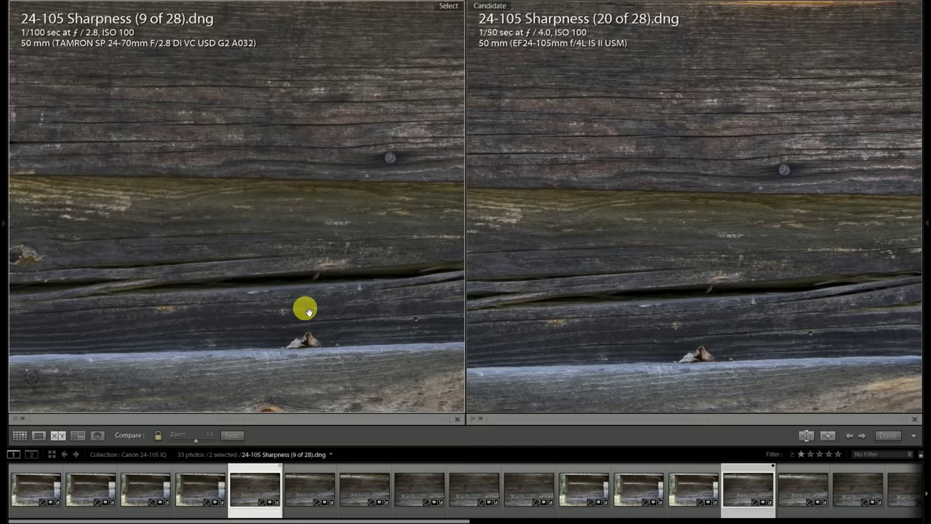
{"action": "left_click_drag", "start_coordinate": [374, 261], "coordinate": [339, 302]}
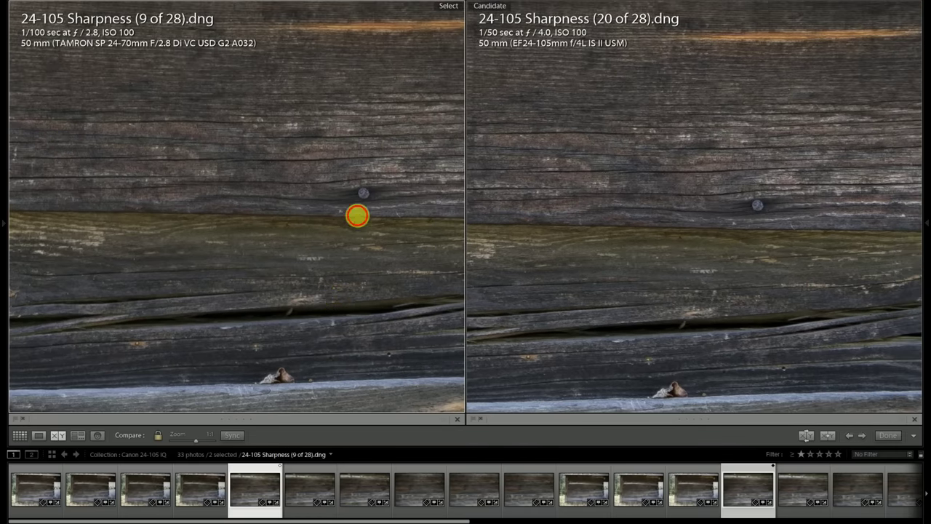
{"action": "left_click", "coordinate": [358, 215]}
Compare the upper-right area around the broken board end at 1:1 in the f/2.8 and f/4.0 shots
{"action": "left_click", "coordinate": [449, 120]}
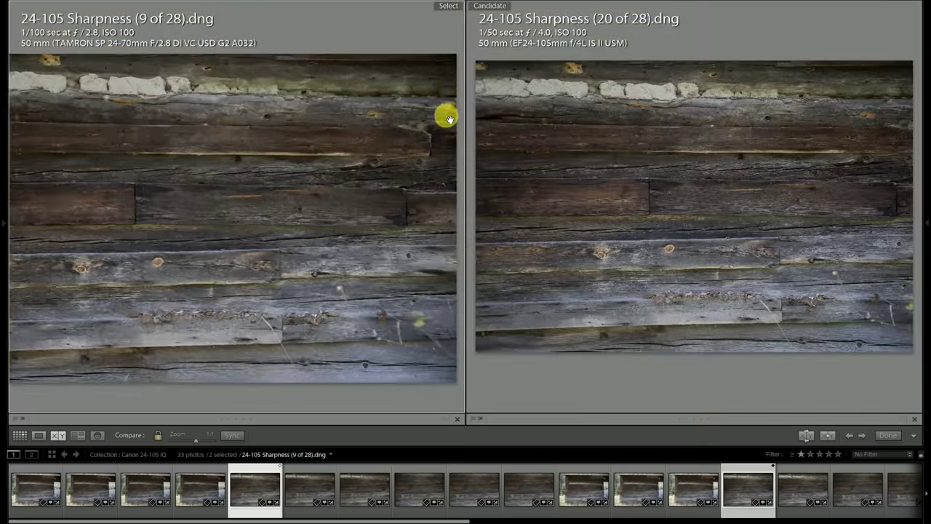
{"action": "left_click_drag", "start_coordinate": [426, 146], "coordinate": [357, 381]}
{"action": "mouse_move", "coordinate": [343, 284]}
{"action": "left_mouse_down"}
{"action": "mouse_move", "coordinate": [327, 430]}
{"action": "mouse_move", "coordinate": [311, 384]}
{"action": "mouse_move", "coordinate": [354, 285]}
{"action": "left_mouse_up"}
{"action": "left_click_drag", "start_coordinate": [337, 331], "coordinate": [315, 237]}
{"action": "left_click_drag", "start_coordinate": [306, 316], "coordinate": [302, 232]}
{"action": "left_click_drag", "start_coordinate": [298, 283], "coordinate": [297, 202]}
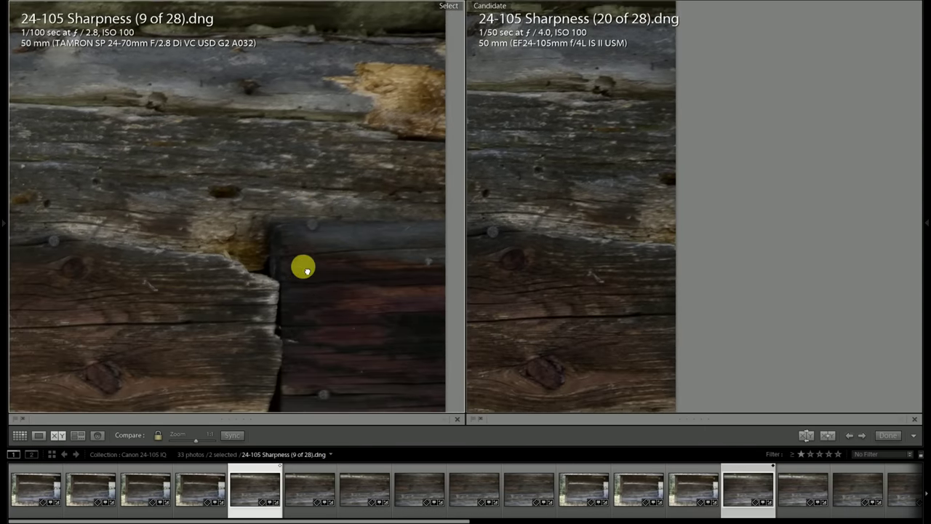
{"action": "left_click_drag", "start_coordinate": [306, 269], "coordinate": [309, 185]}
{"action": "left_click_drag", "start_coordinate": [305, 258], "coordinate": [311, 200]}
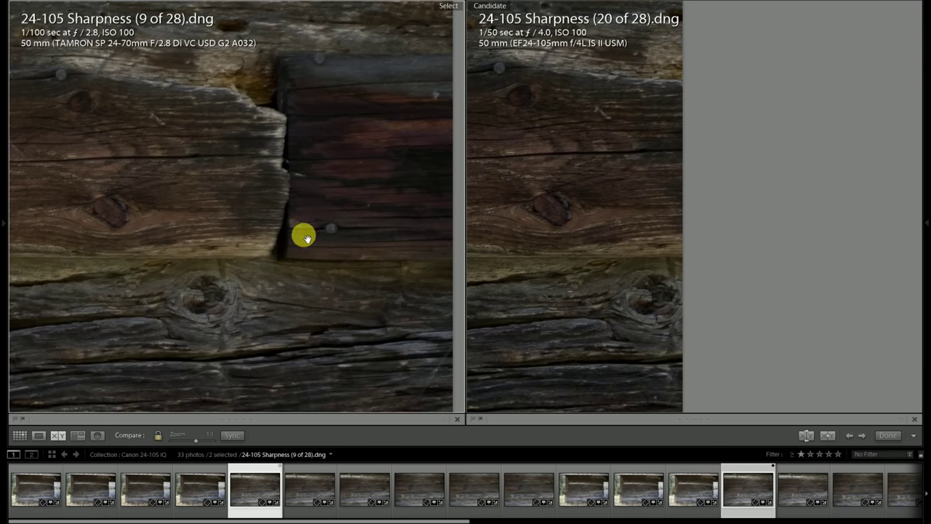
Compare the right edge's knotted board, cobweb and board joint at 1:1 in the 50 mm shots, then return to full frame
{"action": "left_click_drag", "start_coordinate": [402, 338], "coordinate": [401, 182]}
{"action": "left_click_drag", "start_coordinate": [411, 320], "coordinate": [402, 222]}
{"action": "left_click_drag", "start_coordinate": [395, 274], "coordinate": [397, 220]}
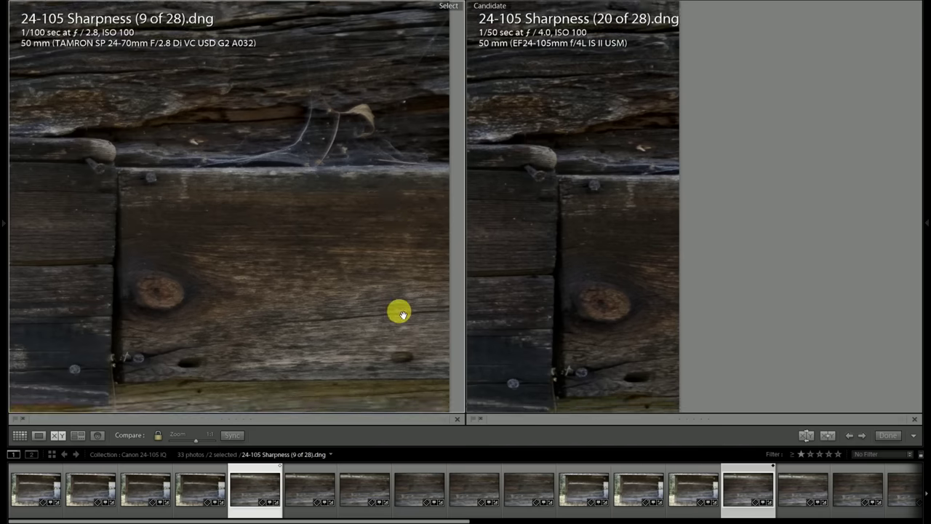
{"action": "left_click_drag", "start_coordinate": [399, 312], "coordinate": [403, 212]}
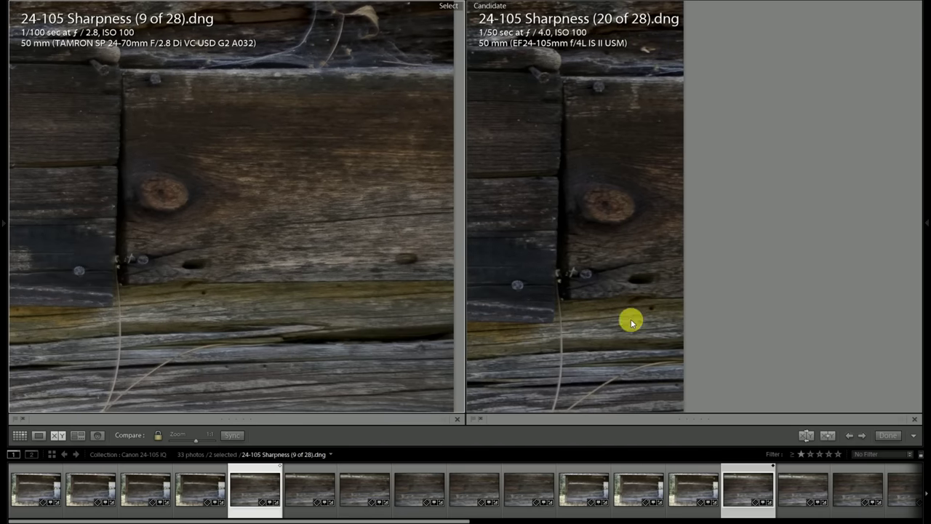
{"action": "left_click", "coordinate": [389, 313]}
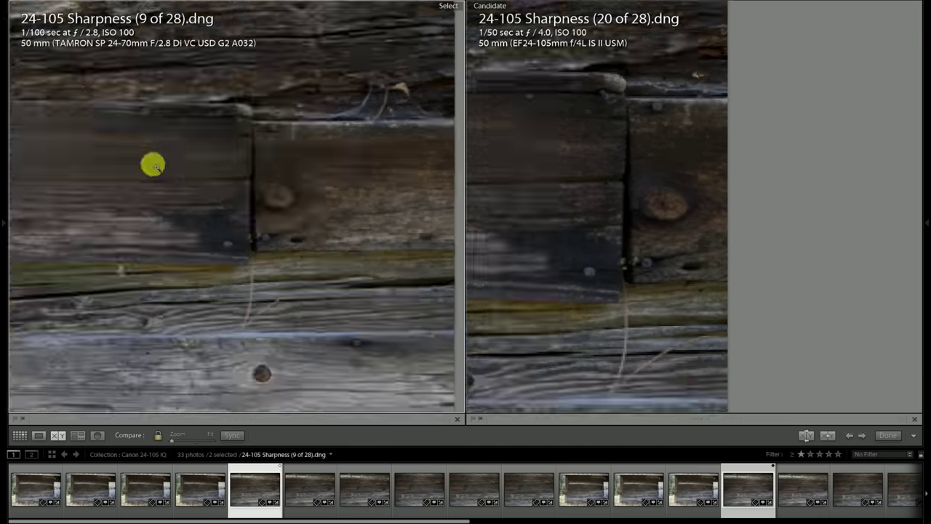
Compare the upper-left white mortar and adjoining logs at 1:1 in the f/2.8 and f/4.0 shots, then return to full frame
{"action": "left_click", "coordinate": [28, 91]}
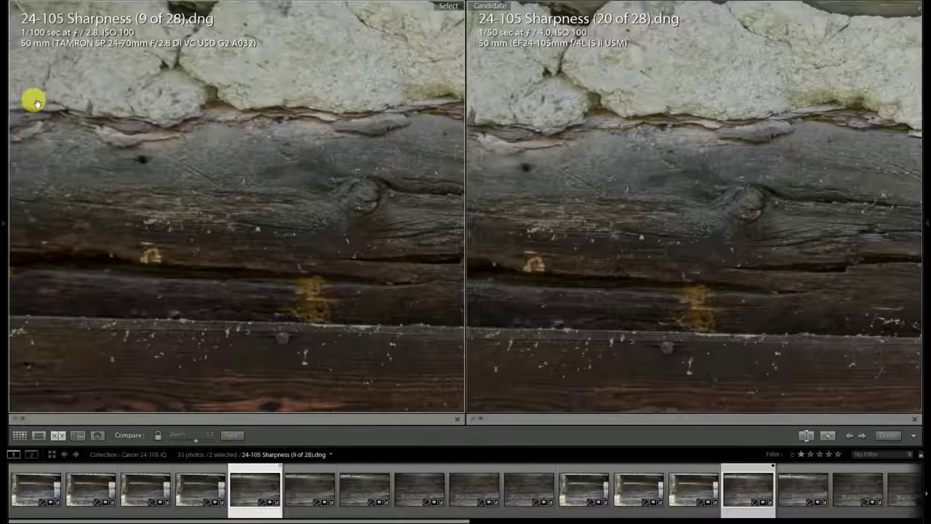
{"action": "left_click_drag", "start_coordinate": [31, 95], "coordinate": [201, 244]}
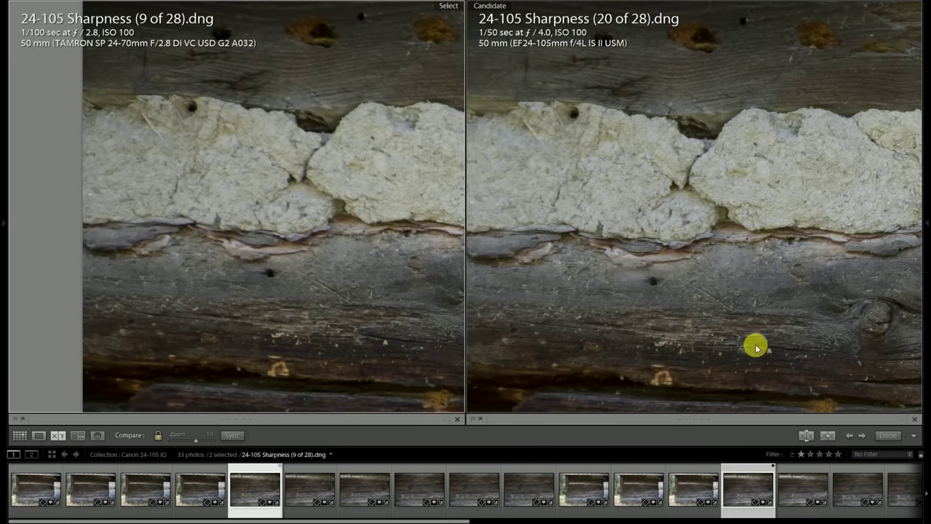
{"action": "left_click", "coordinate": [274, 300]}
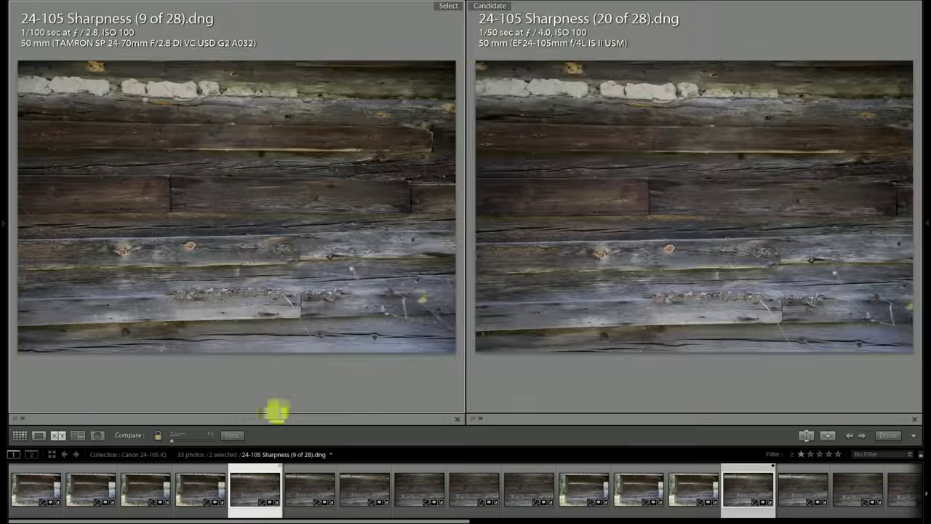
Put the f/4.0 shot (10 of 28) against (20 of 28) and compare the central boards and knots at 1:1
{"action": "left_click", "coordinate": [21, 435]}
{"action": "left_click", "coordinate": [59, 435]}
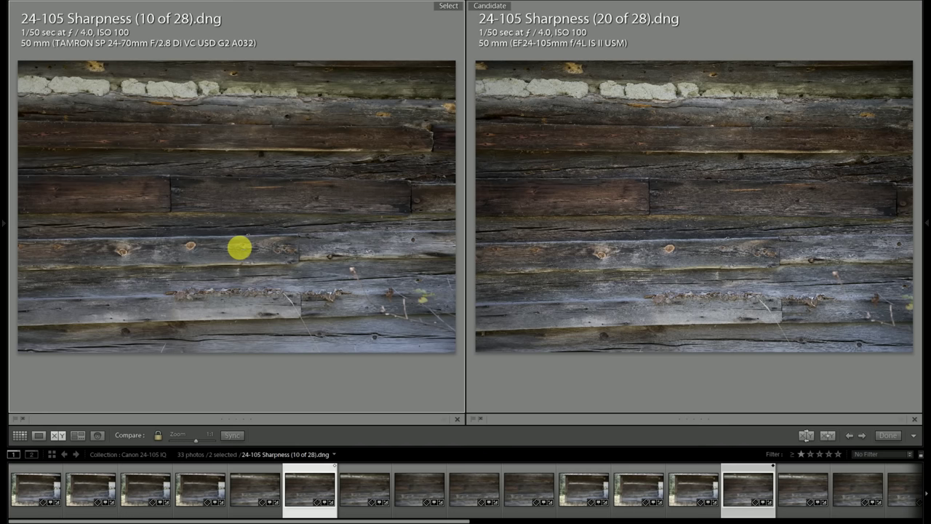
{"action": "left_click_drag", "start_coordinate": [229, 276], "coordinate": [297, 218]}
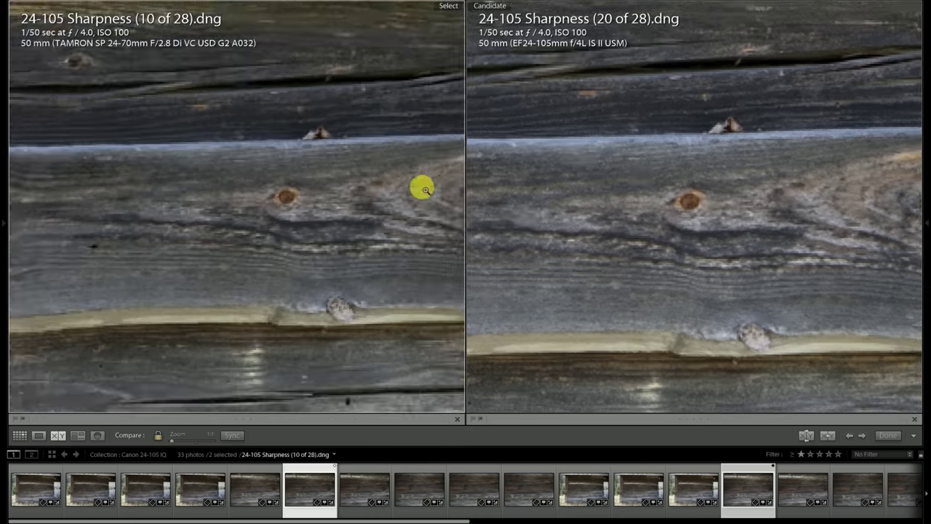
{"action": "left_click", "coordinate": [422, 187]}
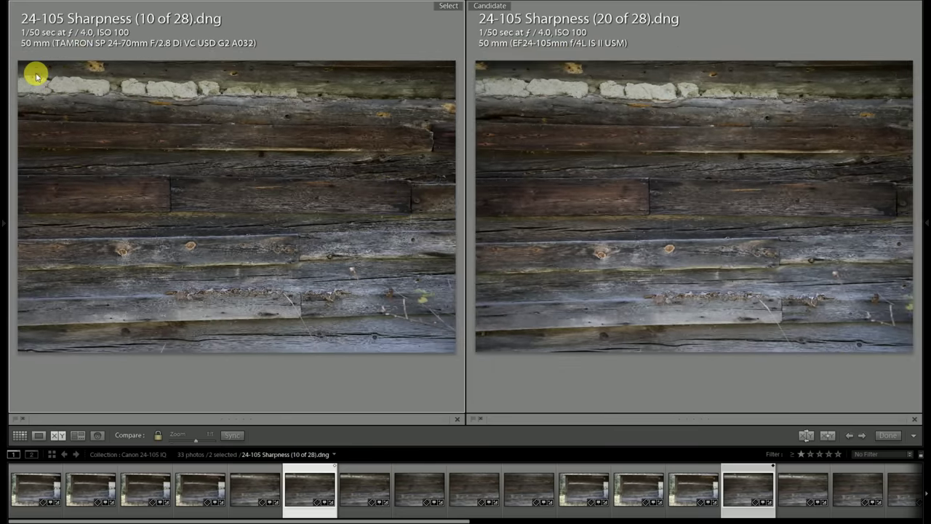
Compare the upper-left mortar and logs at 1:1 with both lenses at f/4.0, then return to full frame
{"action": "left_click", "coordinate": [37, 75]}
{"action": "left_click_drag", "start_coordinate": [33, 75], "coordinate": [333, 212]}
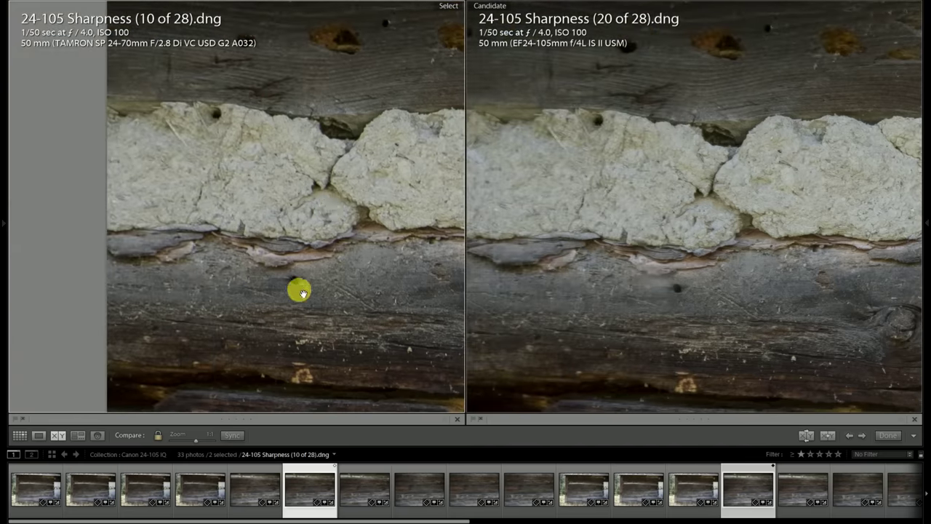
{"action": "key", "text": "ctrl+minus"}
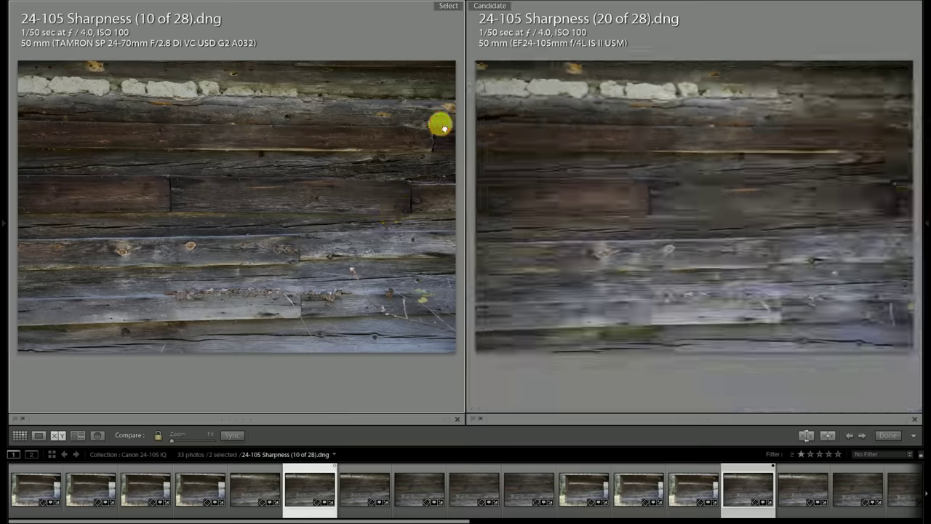
Compare the broken board end and the knotted, cracked logs along the right side at 1:1 in the f/4.0 shots
{"action": "left_click", "coordinate": [442, 125]}
{"action": "left_click_drag", "start_coordinate": [429, 182], "coordinate": [446, 89]}
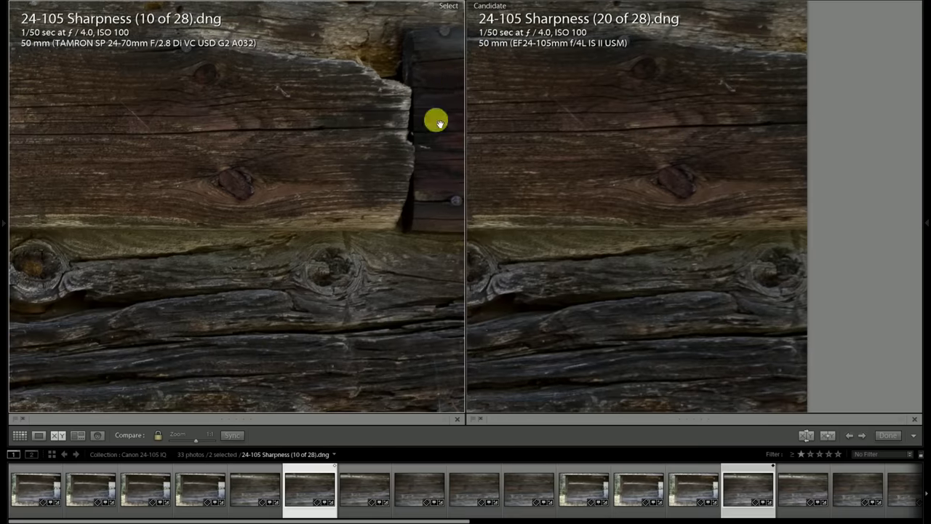
{"action": "left_click_drag", "start_coordinate": [358, 364], "coordinate": [384, 259]}
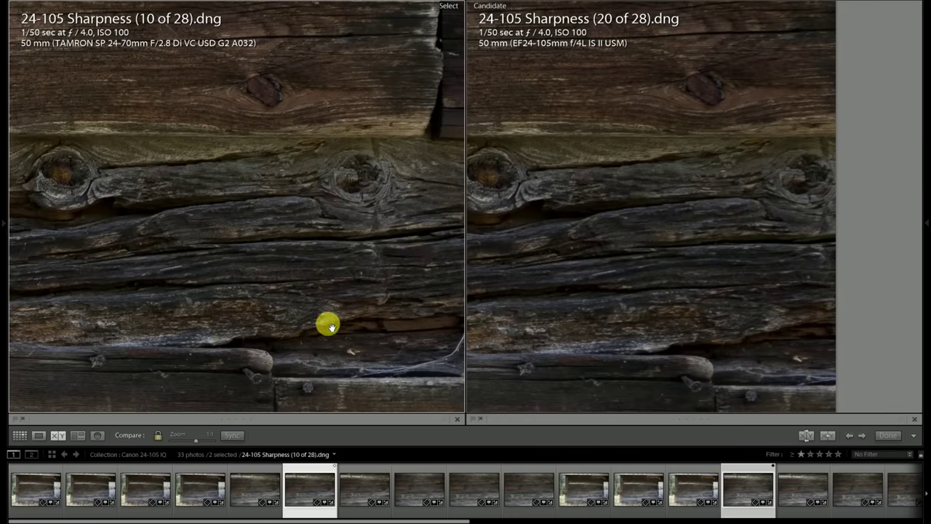
Switch to the f/5.6 pair, (11 of 28) and (21 of 28), and compare the centre board at 1:1, then return to full frame
{"action": "key", "text": "Right"}
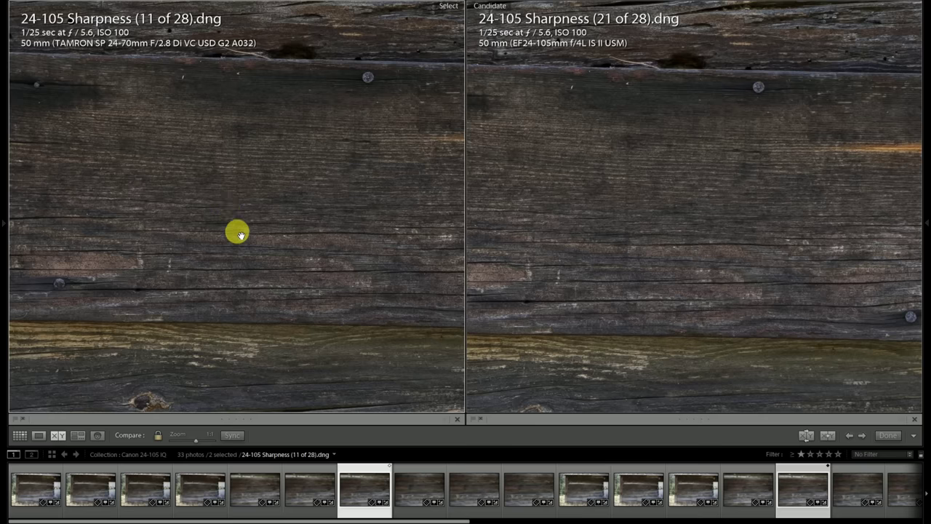
{"action": "left_click_drag", "start_coordinate": [266, 245], "coordinate": [193, 213]}
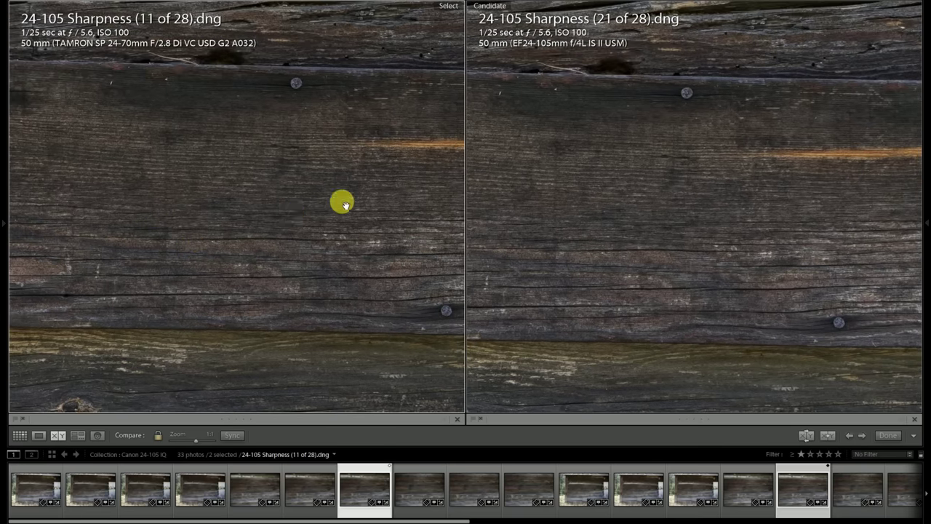
{"action": "left_click", "coordinate": [385, 194]}
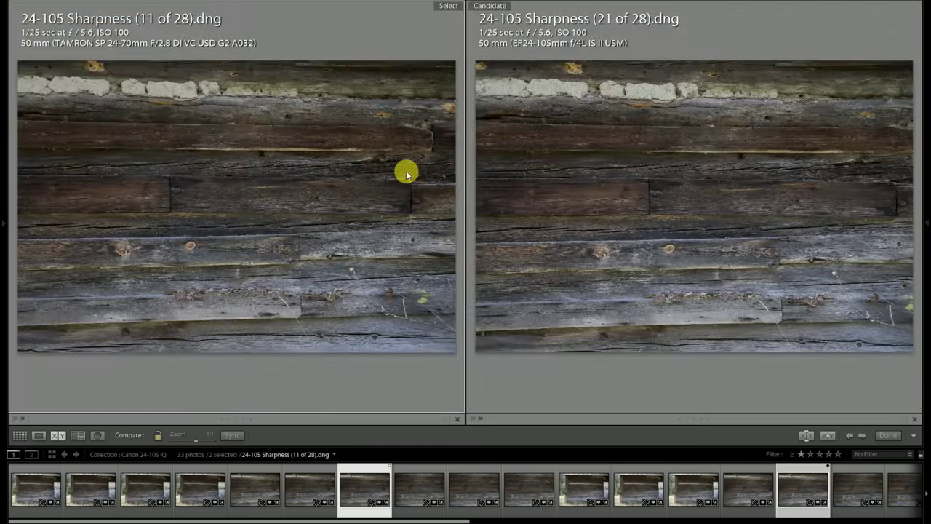
Compare the knotted, cracked logs in the right-hand midsection at 1:1 in the f/5.6 shots
{"action": "left_click", "coordinate": [408, 173]}
{"action": "left_click_drag", "start_coordinate": [407, 173], "coordinate": [348, 245]}
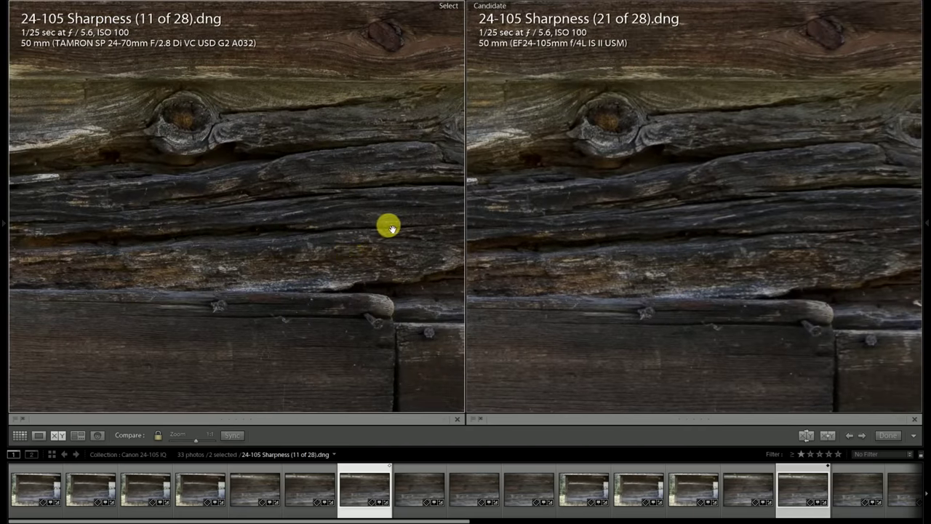
{"action": "left_click_drag", "start_coordinate": [391, 227], "coordinate": [328, 225]}
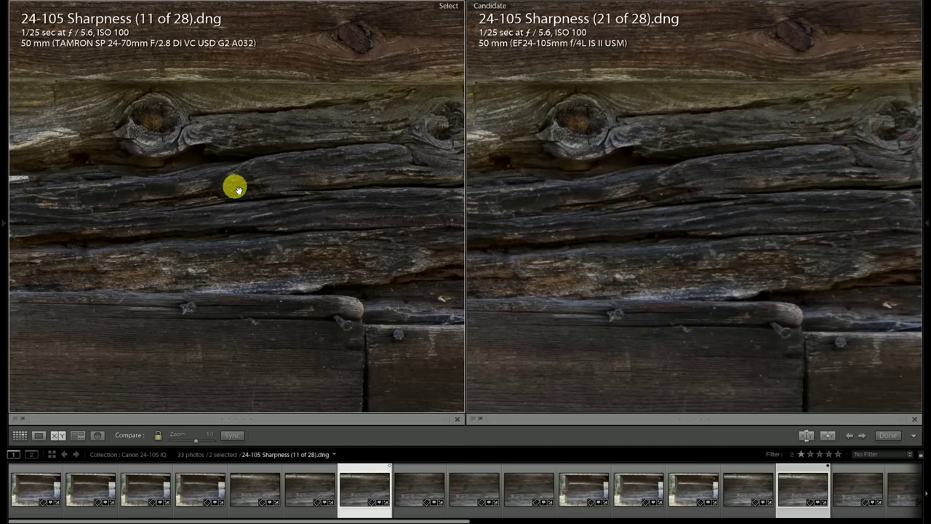
{"action": "left_click_drag", "start_coordinate": [256, 212], "coordinate": [240, 162]}
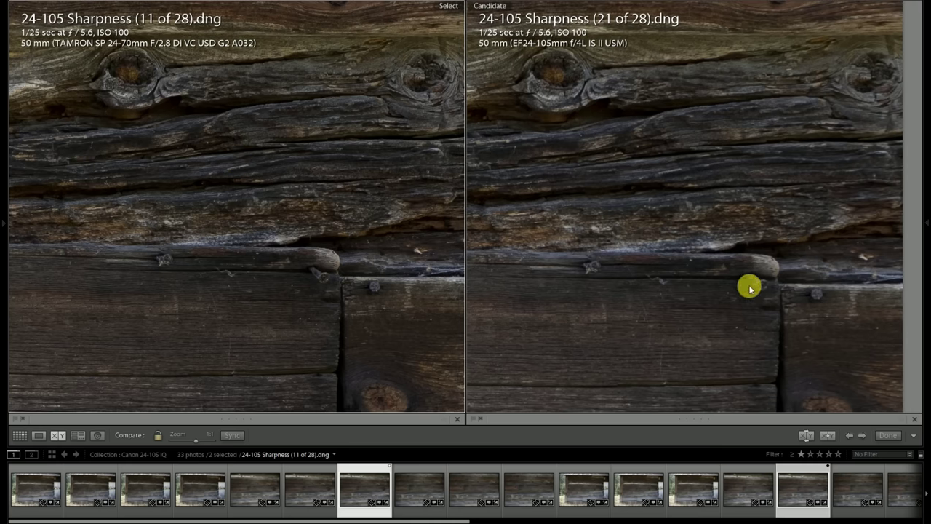
Compare the right edge's board joint, round knot and the pale logs below it at 1:1 in the f/5.6 shots
{"action": "left_click_drag", "start_coordinate": [432, 338], "coordinate": [248, 170]}
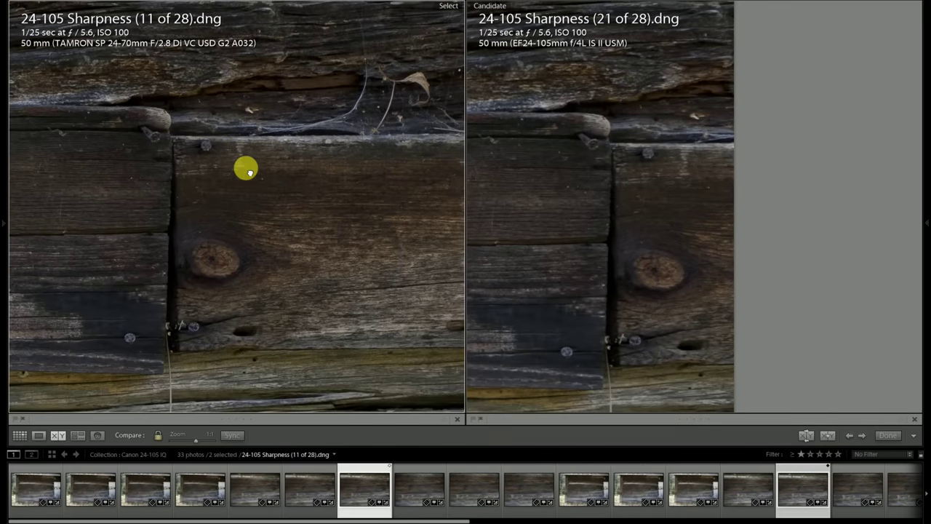
{"action": "left_click_drag", "start_coordinate": [332, 260], "coordinate": [312, 187]}
{"action": "left_click_drag", "start_coordinate": [351, 283], "coordinate": [357, 208]}
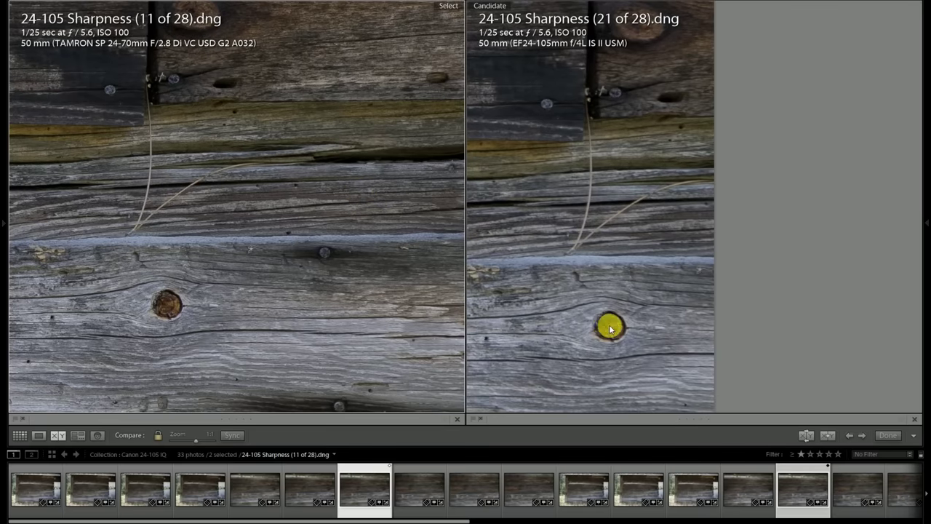
Compare the lower-right and lower-left corners of the log wall at 1:1 in the f/5.6 shots, returning to full frame
{"action": "left_click_drag", "start_coordinate": [475, 317], "coordinate": [378, 160]}
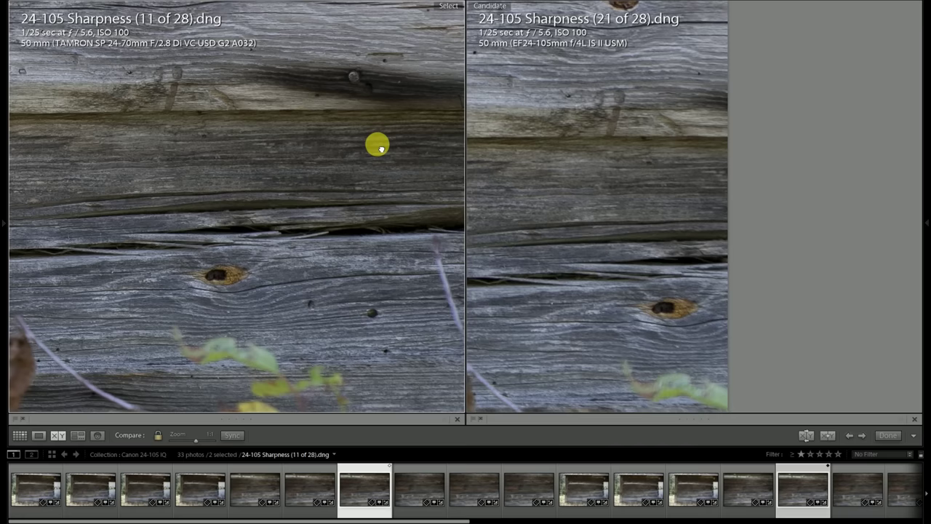
{"action": "left_click_drag", "start_coordinate": [381, 318], "coordinate": [372, 164]}
{"action": "left_click_drag", "start_coordinate": [388, 237], "coordinate": [359, 90]}
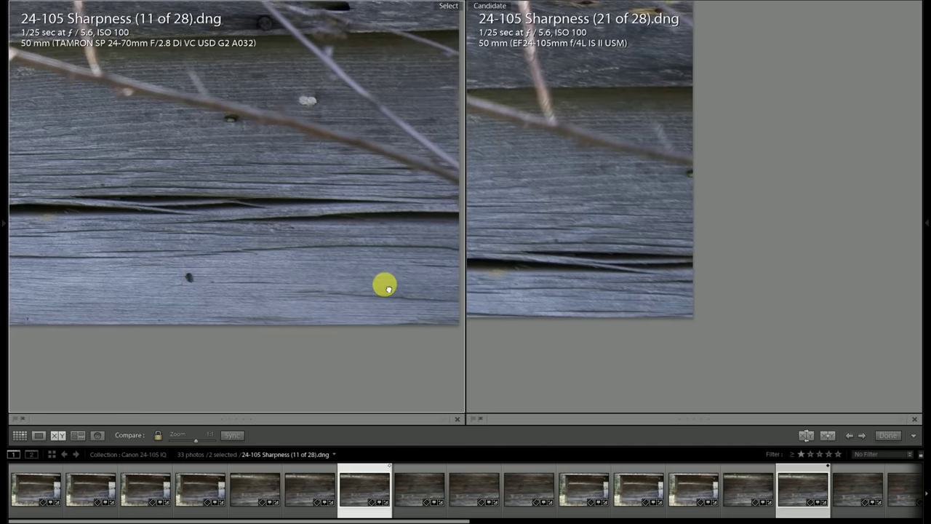
{"action": "left_click", "coordinate": [290, 247]}
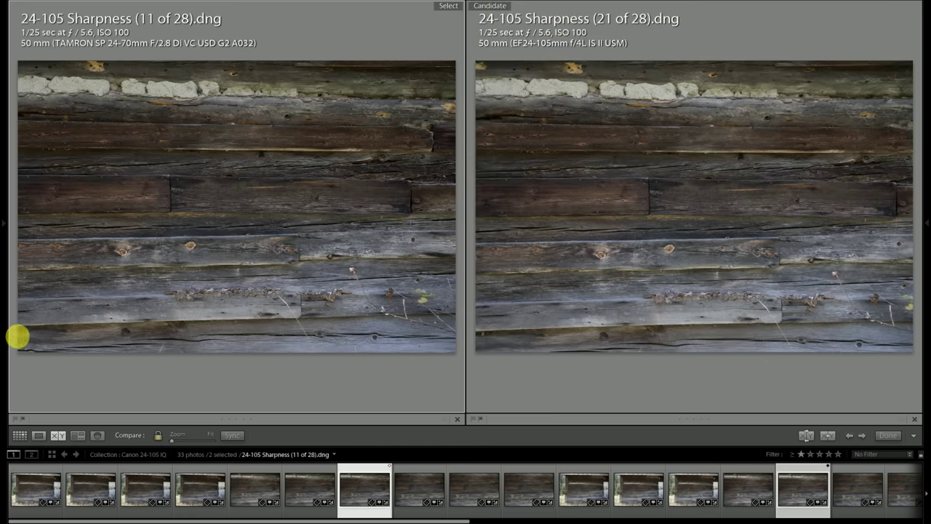
{"action": "left_click_drag", "start_coordinate": [35, 335], "coordinate": [266, 301]}
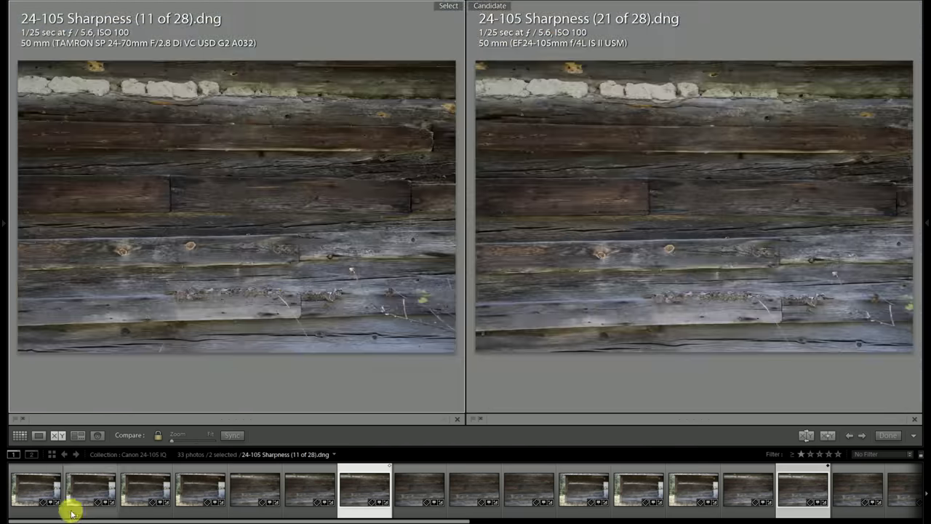
Switch to the 70 mm pair, (13 of 28) and (23 of 28), and compare the central boards and lower knot at 1:1, returning to full frame
{"action": "key", "text": "Right"}
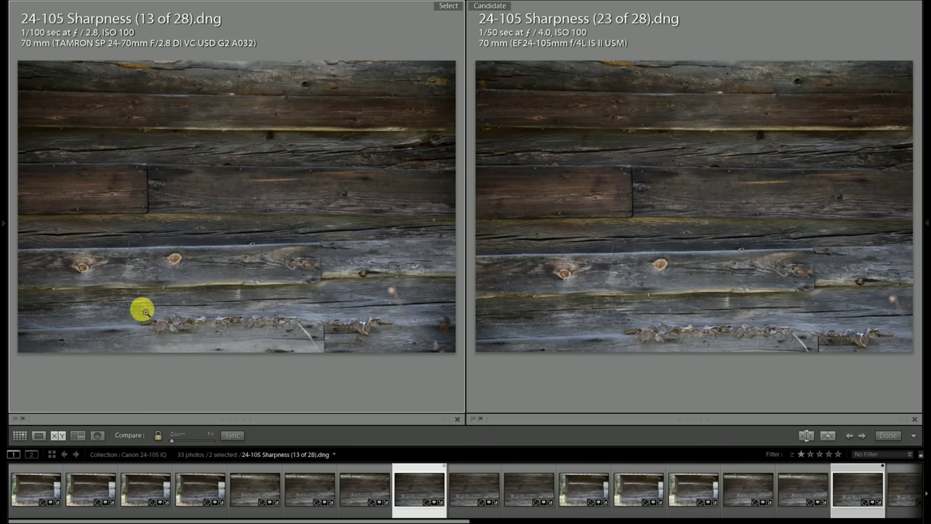
{"action": "left_click", "coordinate": [241, 223]}
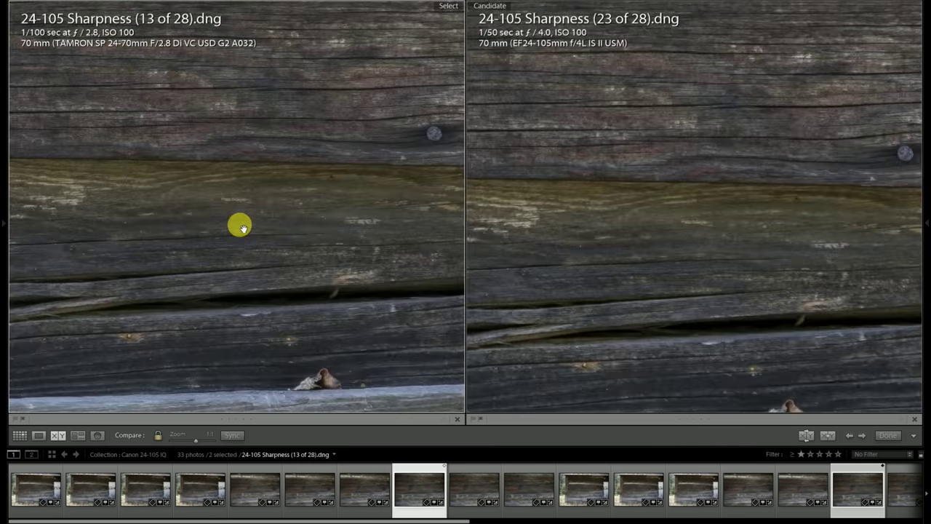
{"action": "left_click_drag", "start_coordinate": [242, 227], "coordinate": [243, 127]}
{"action": "left_click_drag", "start_coordinate": [245, 183], "coordinate": [220, 153]}
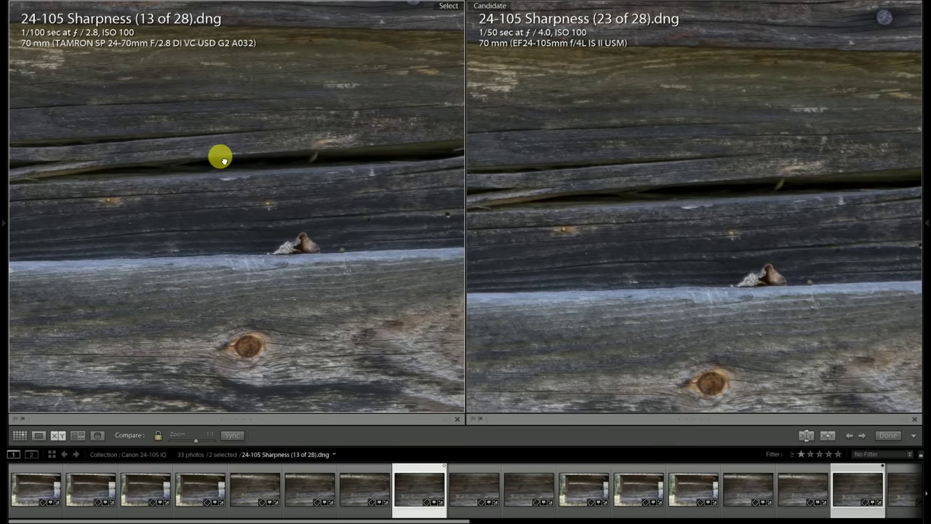
{"action": "left_click_drag", "start_coordinate": [216, 203], "coordinate": [211, 127]}
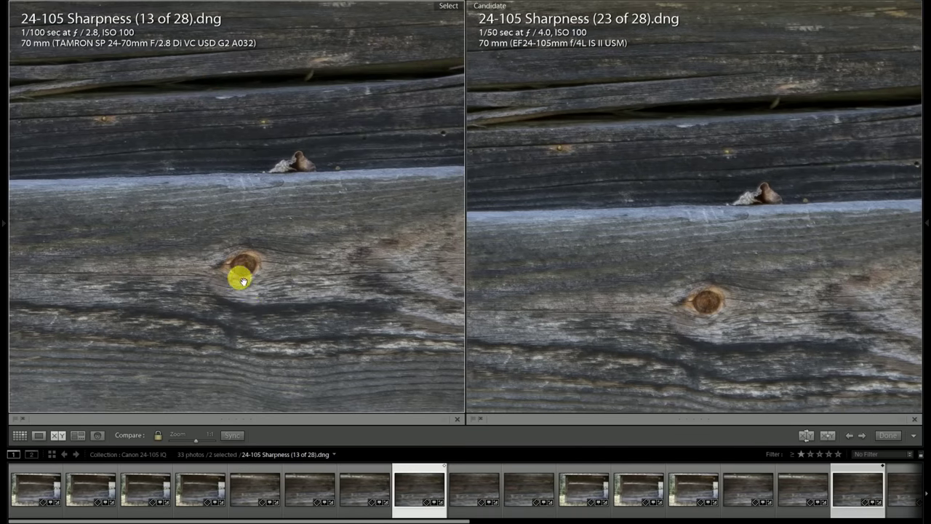
{"action": "left_click_drag", "start_coordinate": [199, 216], "coordinate": [234, 313]}
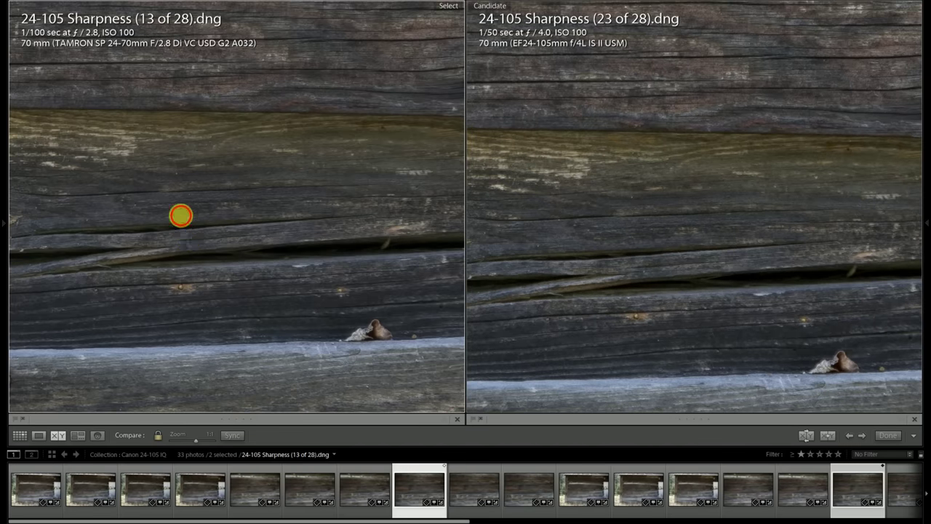
{"action": "left_click_drag", "start_coordinate": [181, 216], "coordinate": [231, 320]}
{"action": "left_click", "coordinate": [142, 178]}
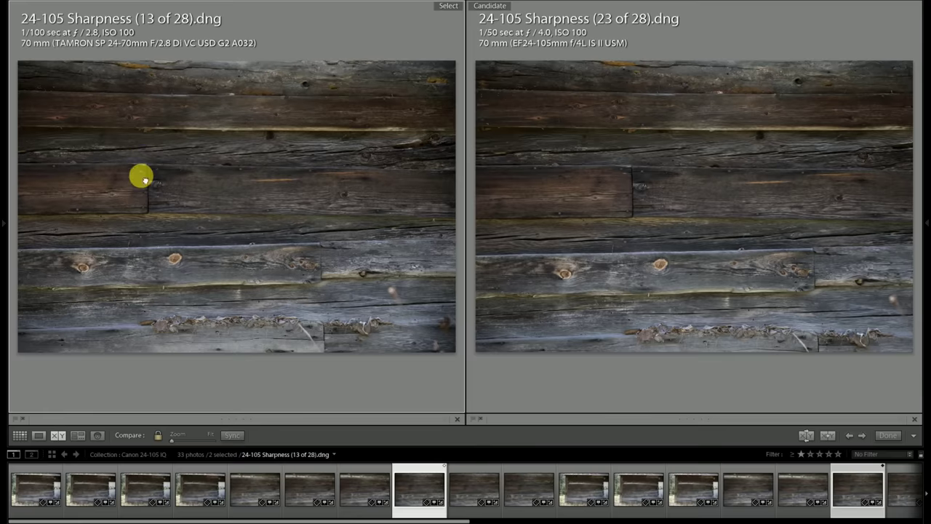
Compare the knot beside the board joint and the upper-left corner at 1:1 in the 70 mm f/2.8 and f/4 shots
{"action": "left_click", "coordinate": [142, 178]}
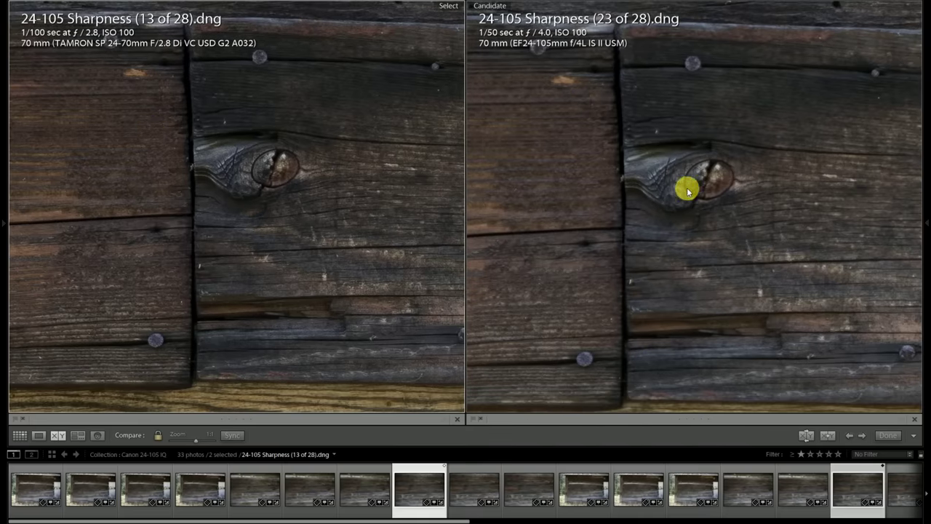
{"action": "left_click", "coordinate": [239, 168]}
{"action": "left_click_drag", "start_coordinate": [32, 79], "coordinate": [239, 309]}
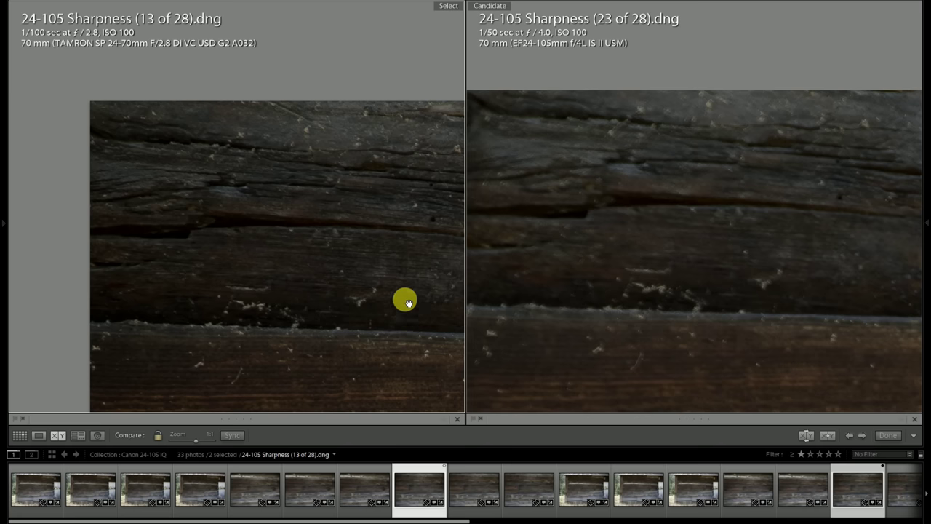
{"action": "left_click_drag", "start_coordinate": [405, 300], "coordinate": [368, 263]}
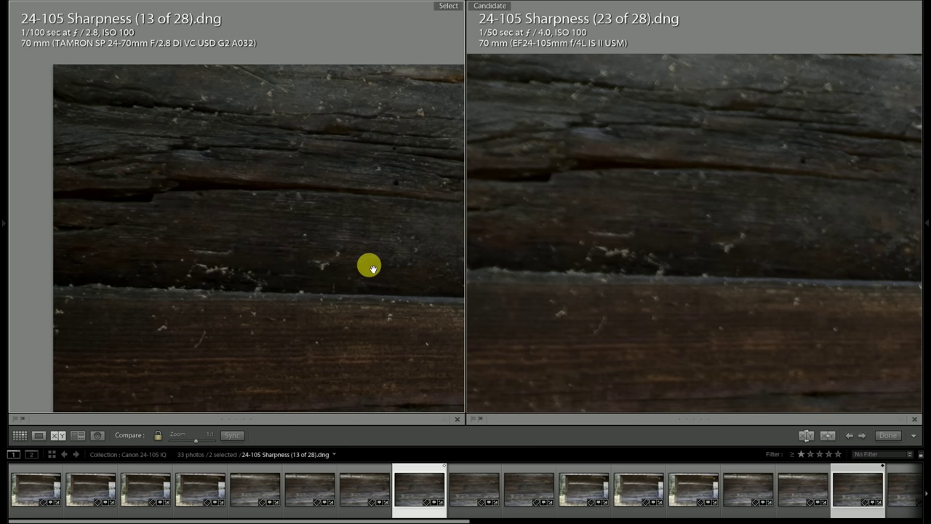
{"action": "left_click", "coordinate": [368, 264]}
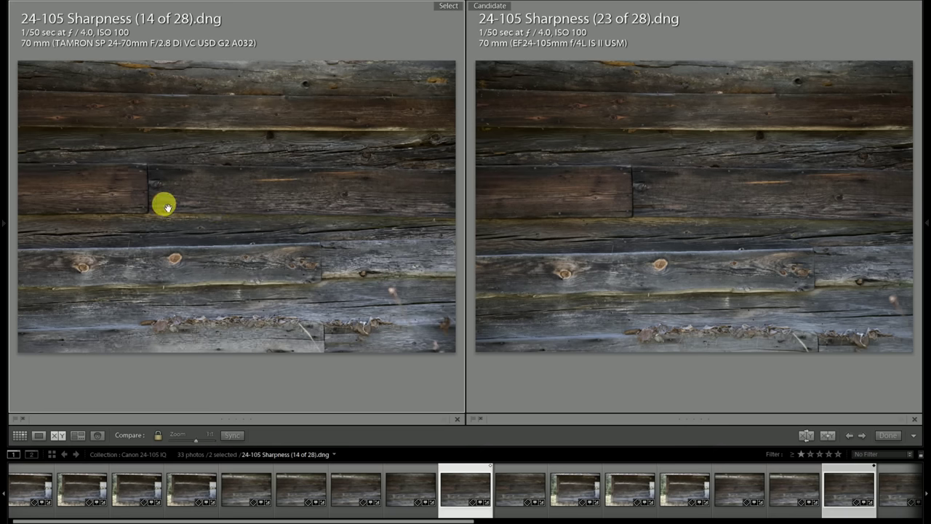
Compare the board-joint knot and the upper-left corner at 1:1 in the 70 mm f/4 pair, (14 of 28) and (23 of 28)
{"action": "left_click", "coordinate": [167, 207]}
{"action": "left_click_drag", "start_coordinate": [170, 213], "coordinate": [225, 296]}
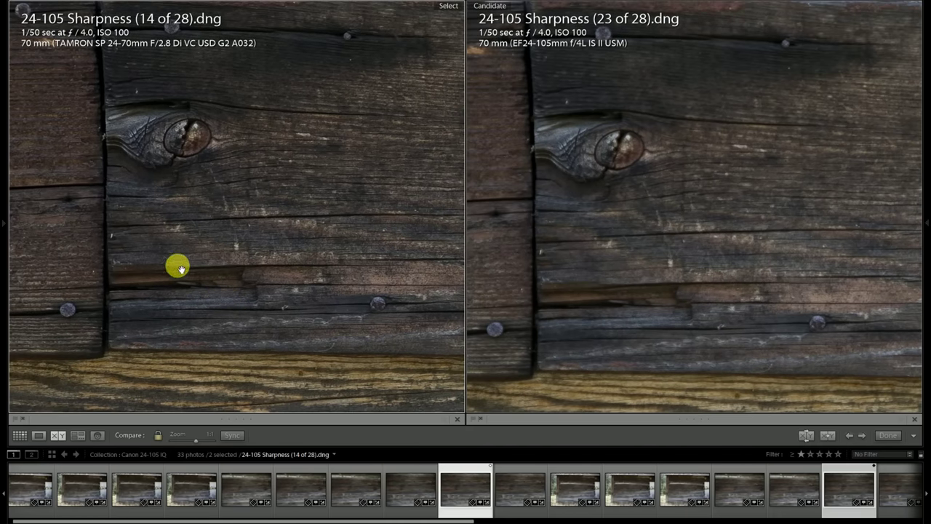
{"action": "left_click", "coordinate": [174, 173]}
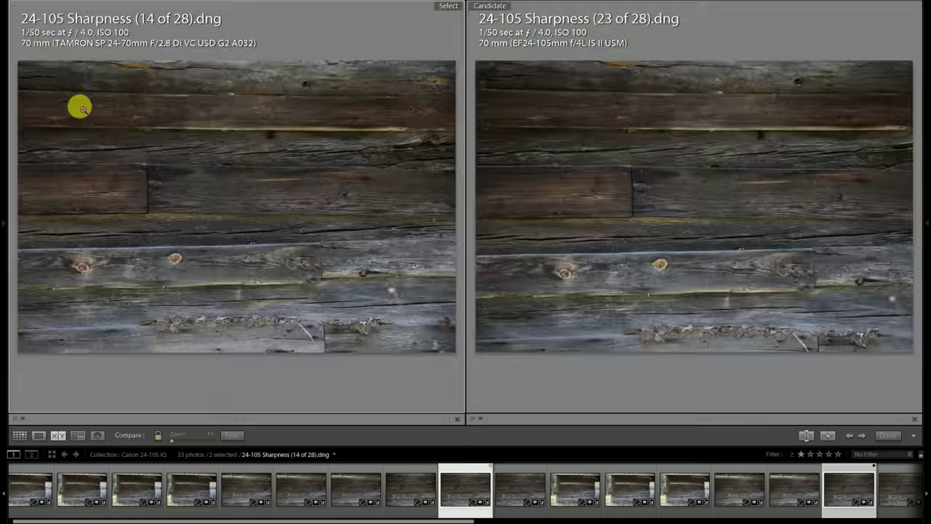
{"action": "left_click", "coordinate": [37, 75]}
{"action": "left_click_drag", "start_coordinate": [56, 150], "coordinate": [181, 197]}
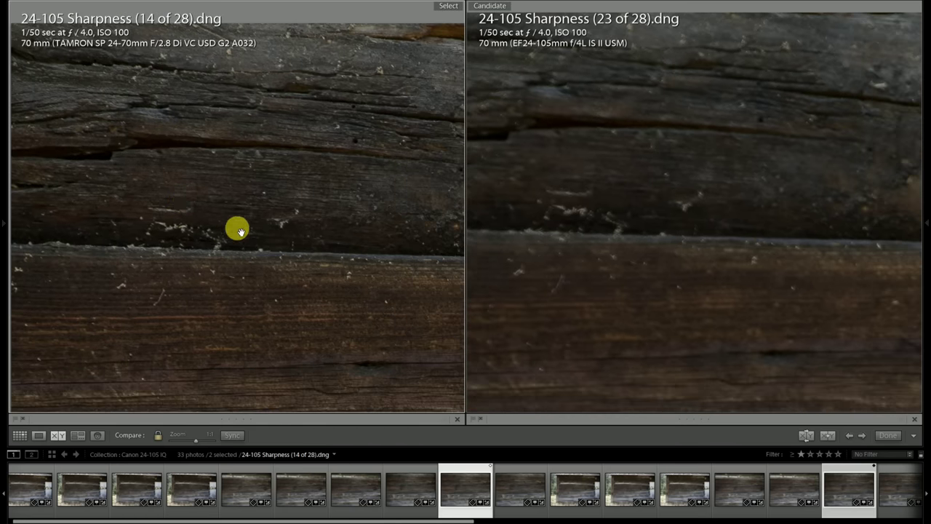
{"action": "left_click", "coordinate": [250, 238]}
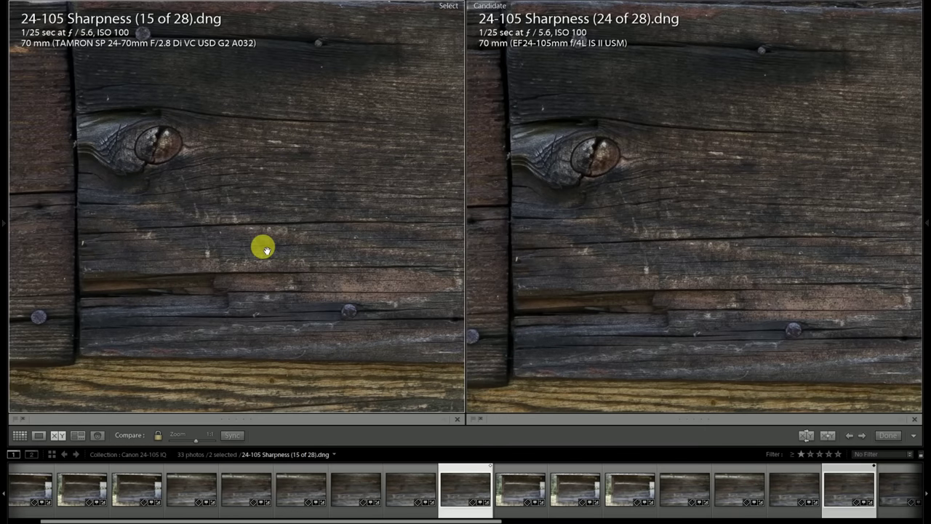
Compare the board-joint knot and the upper-left corner at 1:1 in the 70 mm f/5.6 pair, (15 of 28) and (24 of 28), returning to full frame
{"action": "left_click_drag", "start_coordinate": [219, 219], "coordinate": [277, 245]}
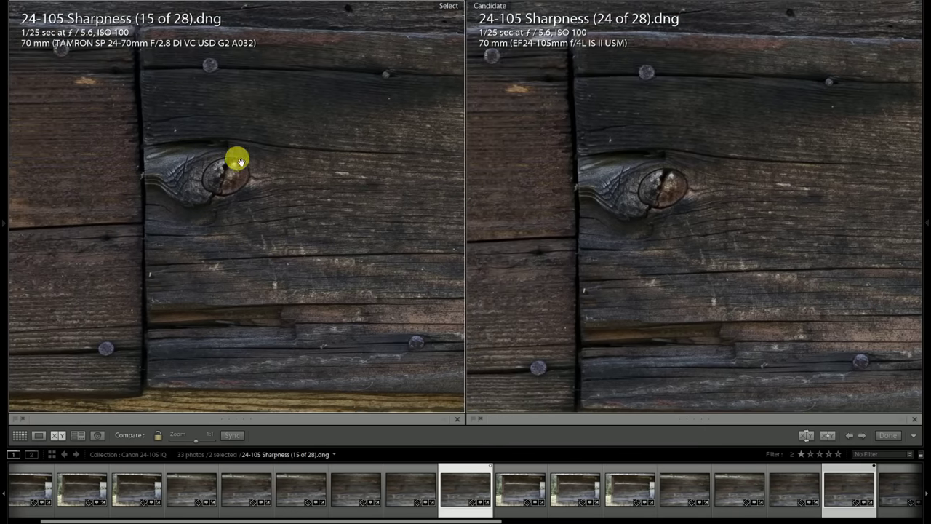
{"action": "left_click_drag", "start_coordinate": [237, 156], "coordinate": [391, 297]}
{"action": "left_click_drag", "start_coordinate": [209, 179], "coordinate": [368, 316]}
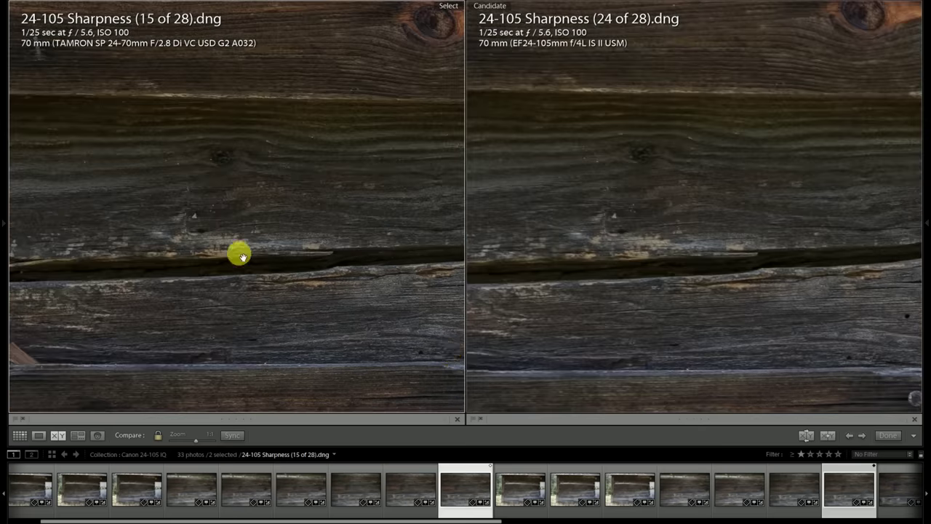
{"action": "left_click_drag", "start_coordinate": [211, 219], "coordinate": [465, 437]}
{"action": "left_click_drag", "start_coordinate": [131, 177], "coordinate": [371, 249]}
{"action": "left_click_drag", "start_coordinate": [223, 136], "coordinate": [202, 197]}
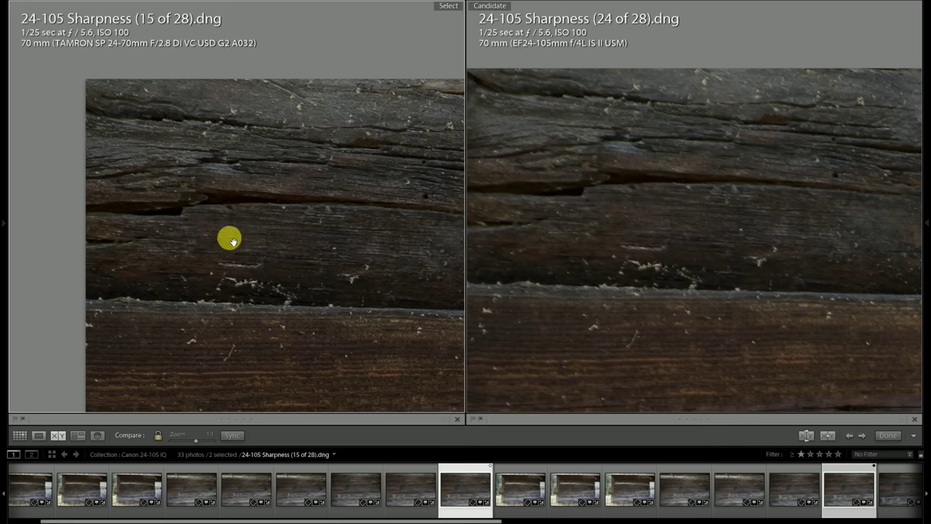
{"action": "left_click", "coordinate": [275, 234]}
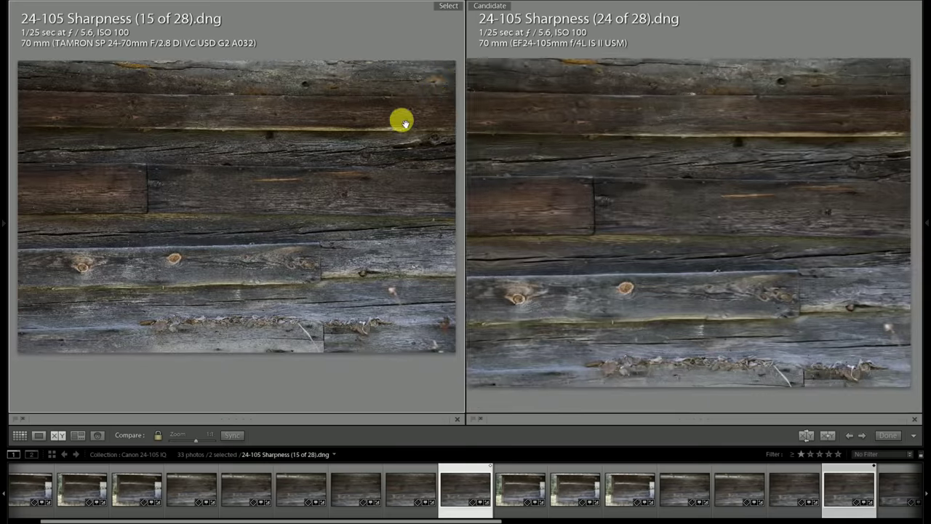
Compare the right edge at 1:1 in the 70 mm f/5.6 shots, from the upper reddish board down to the pale lower logs
{"action": "left_click", "coordinate": [403, 122]}
{"action": "left_click_drag", "start_coordinate": [376, 182], "coordinate": [329, 152]}
{"action": "left_click_drag", "start_coordinate": [339, 213], "coordinate": [385, 125]}
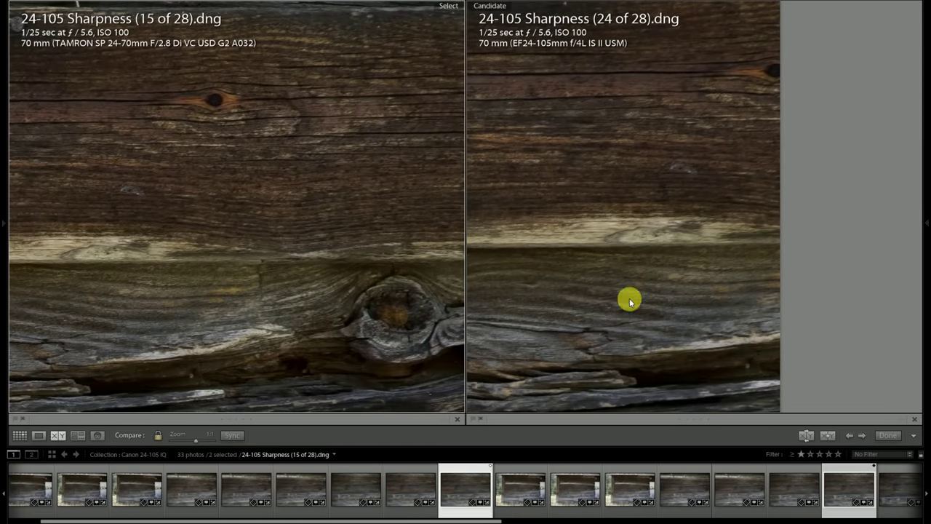
{"action": "left_click_drag", "start_coordinate": [318, 322], "coordinate": [320, 131]}
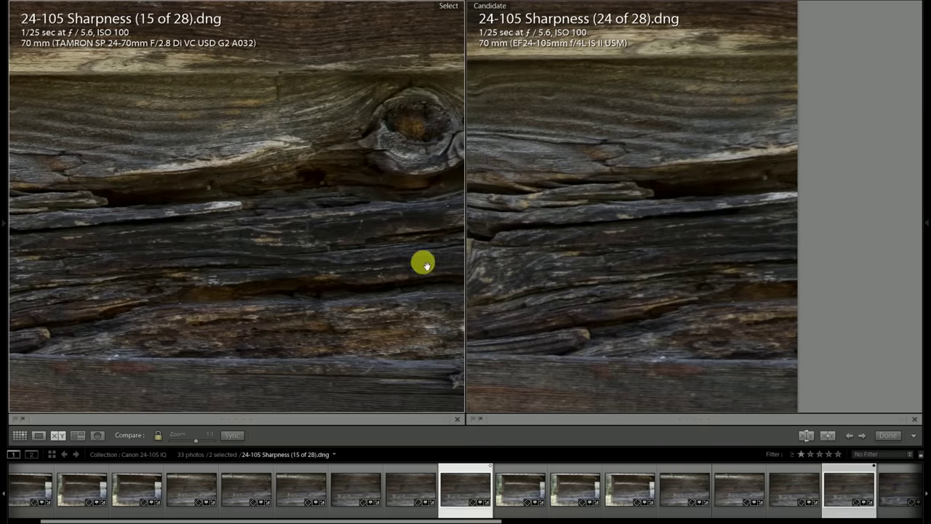
{"action": "left_click_drag", "start_coordinate": [376, 313], "coordinate": [361, 79]}
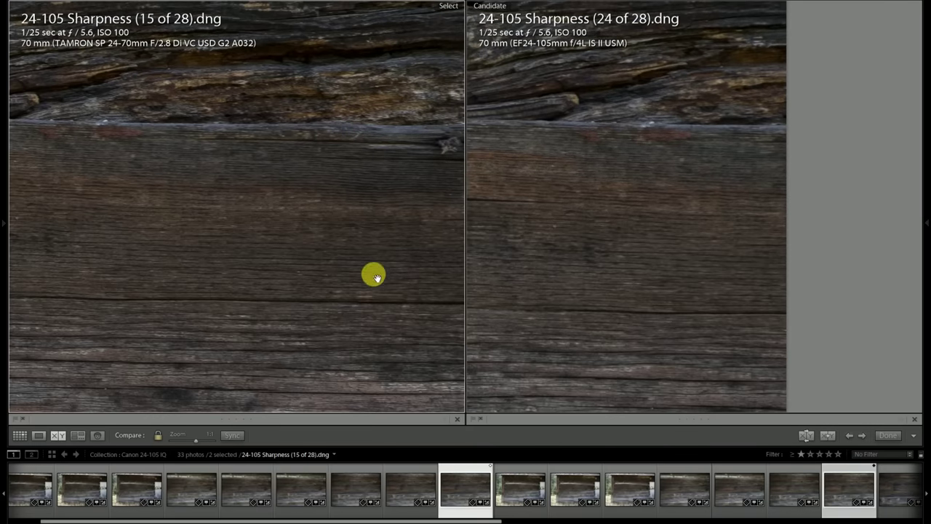
{"action": "left_click_drag", "start_coordinate": [372, 272], "coordinate": [361, 124]}
{"action": "left_click_drag", "start_coordinate": [357, 239], "coordinate": [356, 101]}
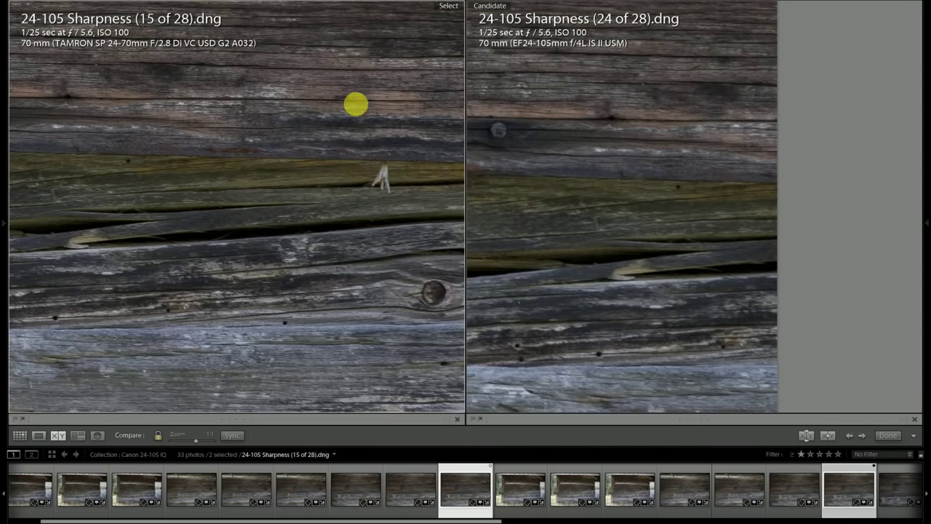
{"action": "left_click", "coordinate": [346, 215]}
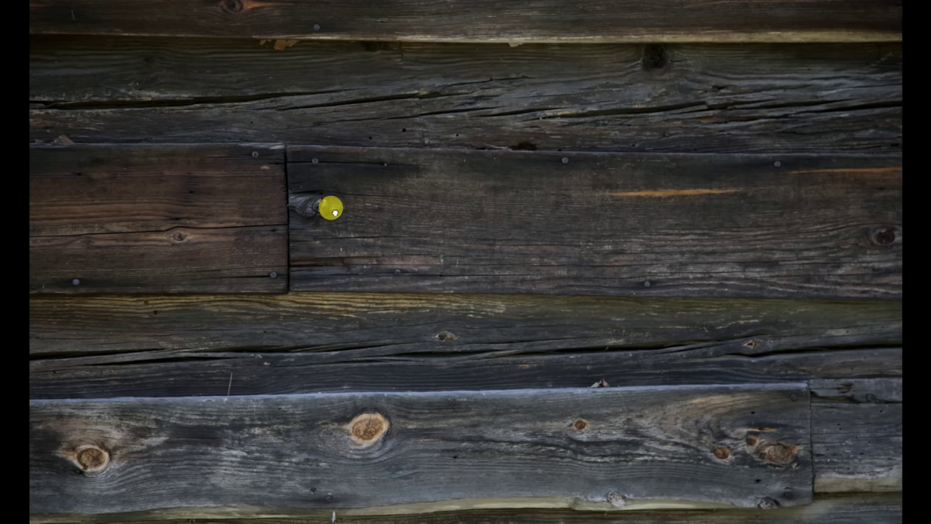
Examine the knot beside the board joint at 1:1 in the full-screen photo and zoom back out
{"action": "left_click", "coordinate": [331, 211]}
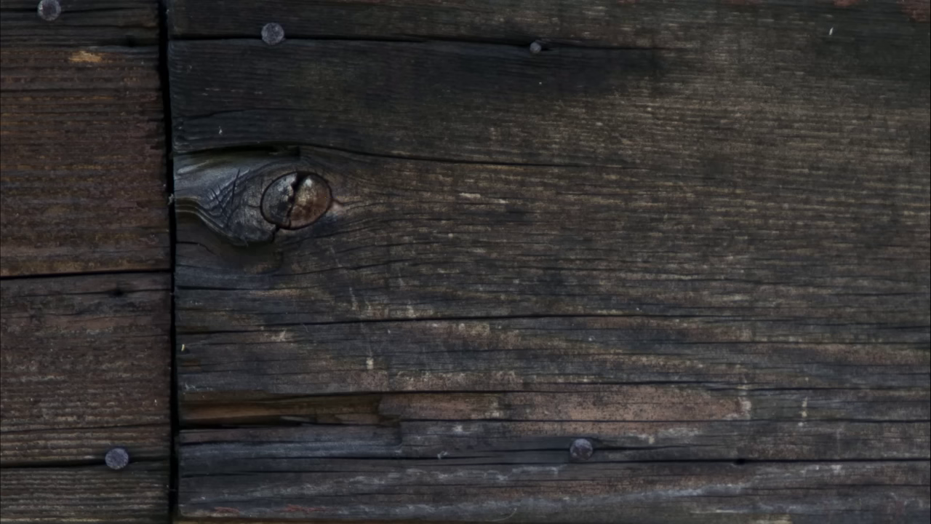
{"action": "left_click_drag", "start_coordinate": [259, 235], "coordinate": [355, 298]}
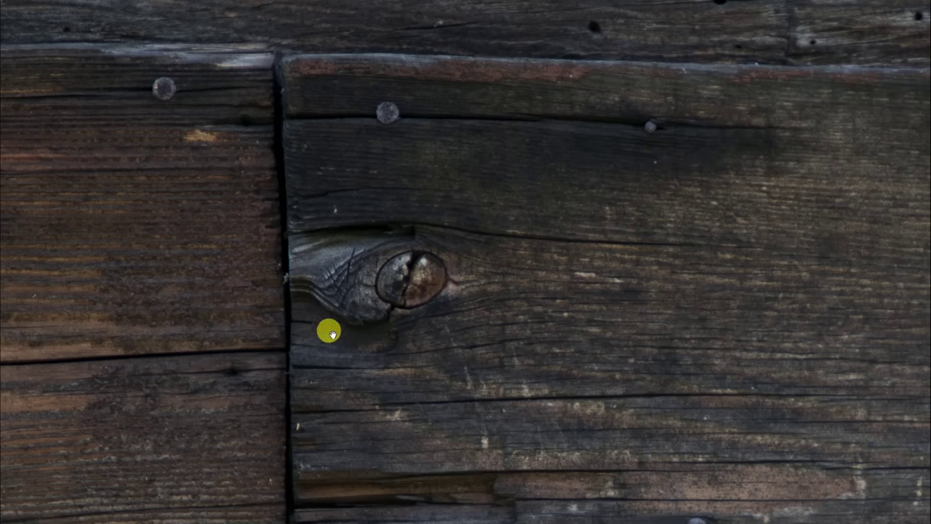
{"action": "left_click", "coordinate": [370, 284]}
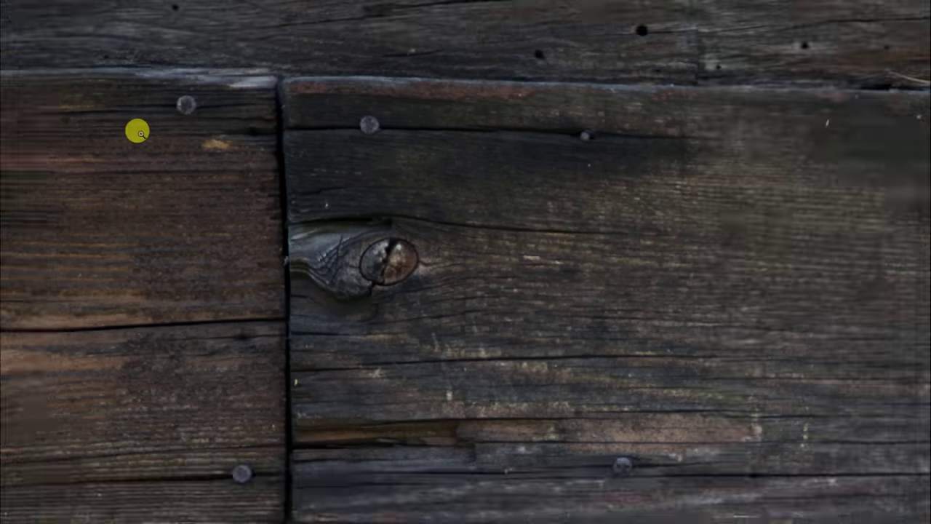